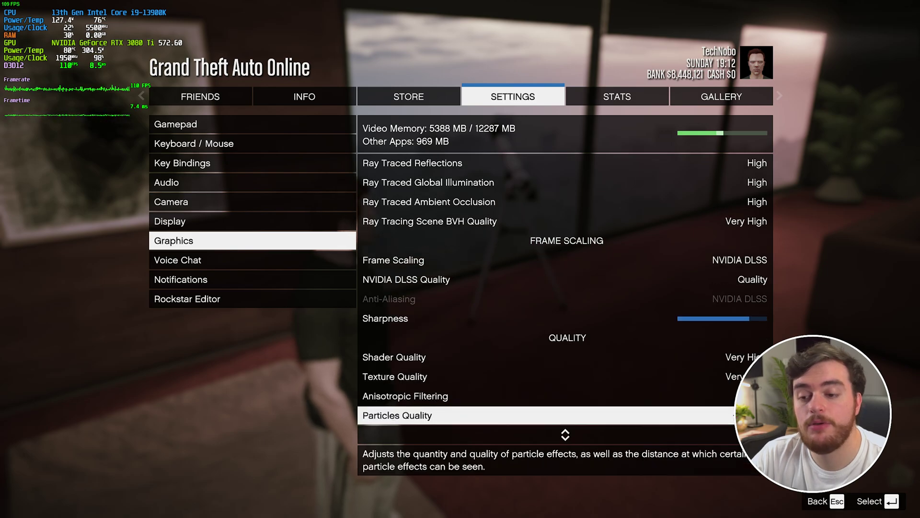
{"action": "key", "text": "Up"}
{"action": "key", "text": "Up"}
{"action": "key", "text": "Up"}
{"action": "key", "text": "Up"}
{"action": "key", "text": "Up"}
{"action": "key", "text": "Up"}
{"action": "key", "text": "Up"}
{"action": "key", "text": "Up"}
{"action": "key", "text": "Up"}
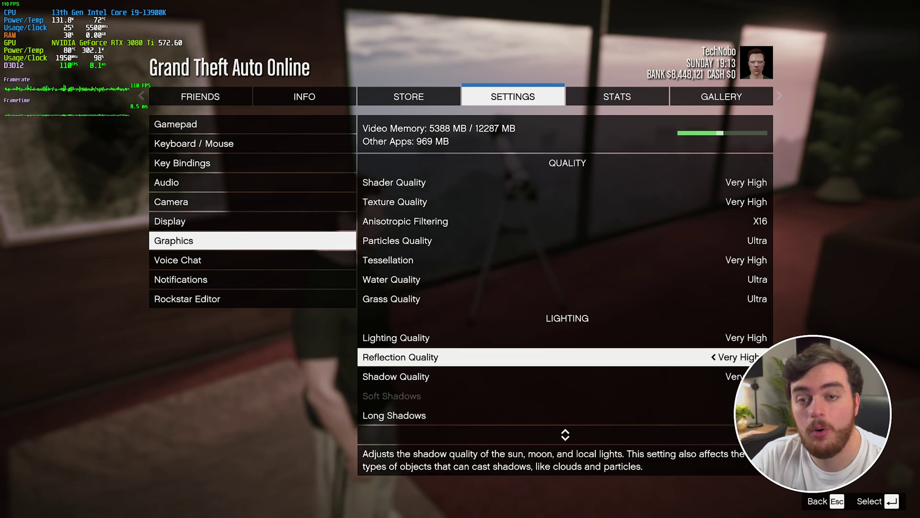
{"action": "key", "text": "Up"}
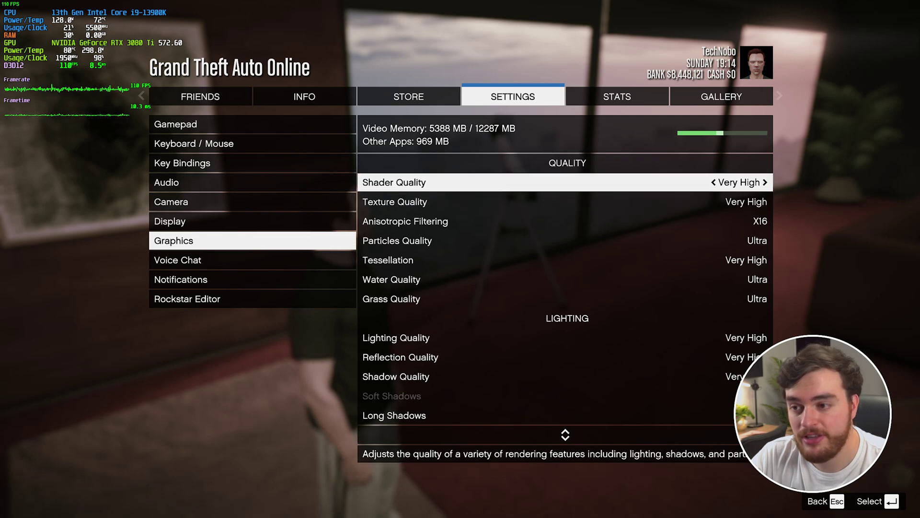
{"action": "key", "text": "Down"}
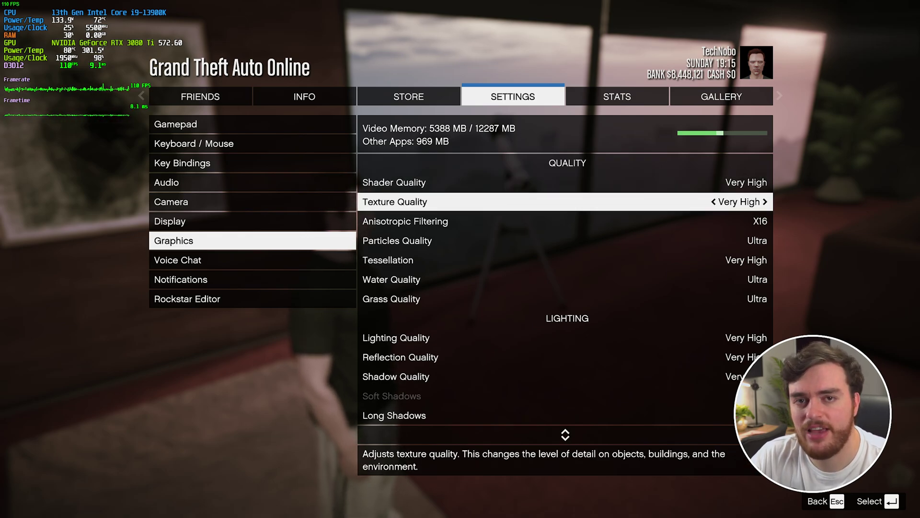
{"action": "key", "text": "Right"}
{"action": "key", "text": "Left"}
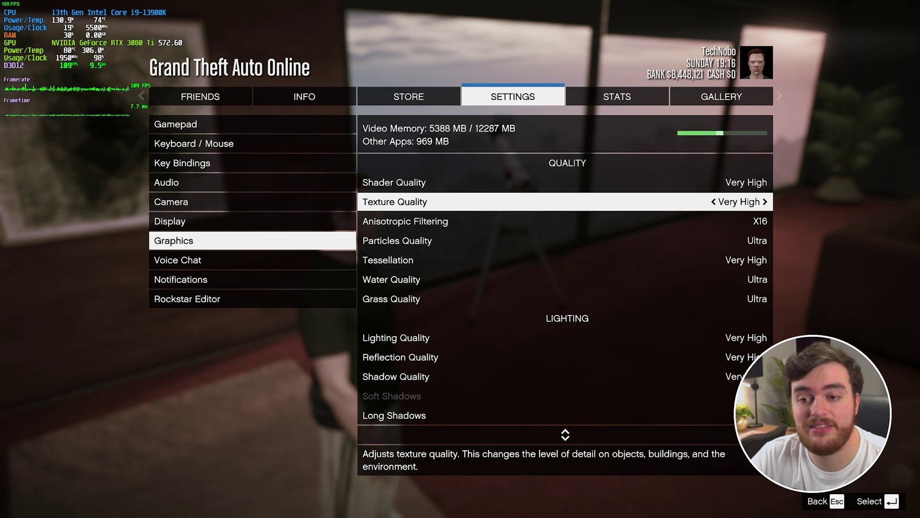
{"action": "key", "text": "Right"}
{"action": "key", "text": "Right"}
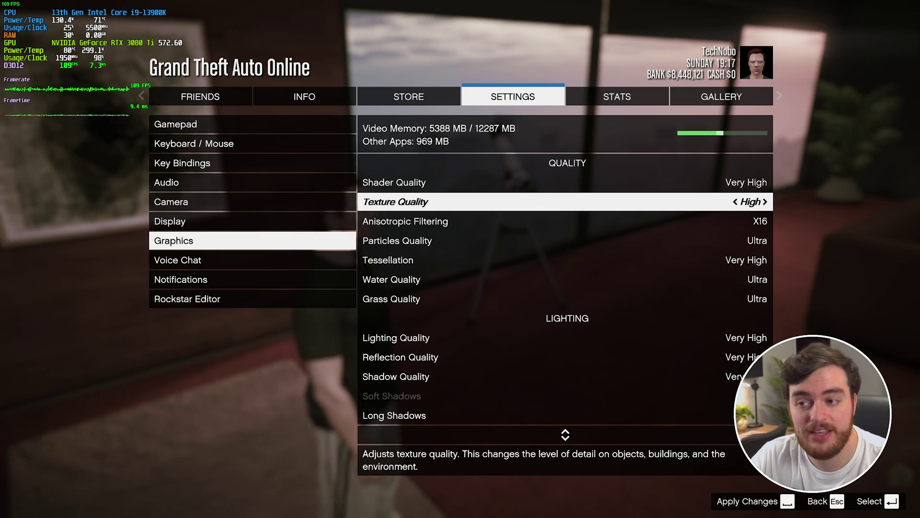
{"action": "key", "text": "Left"}
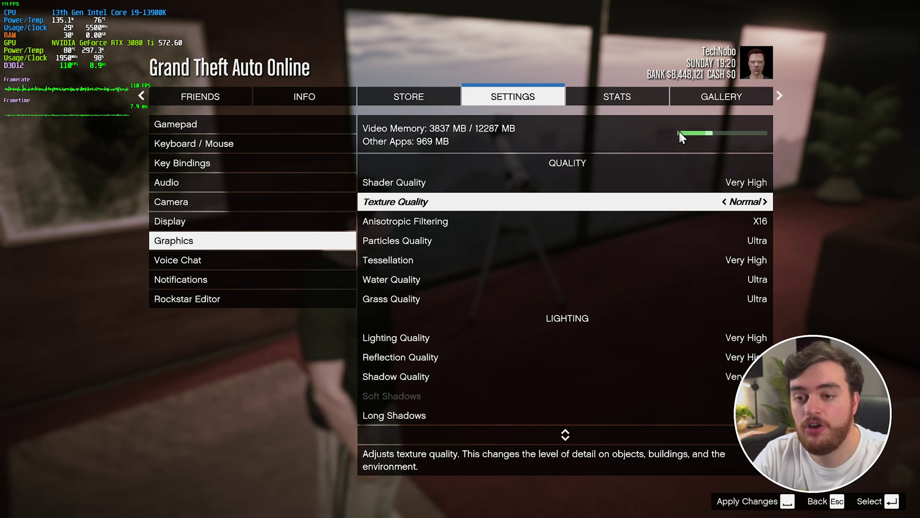
{"action": "key", "text": "Right"}
{"action": "key", "text": "Left"}
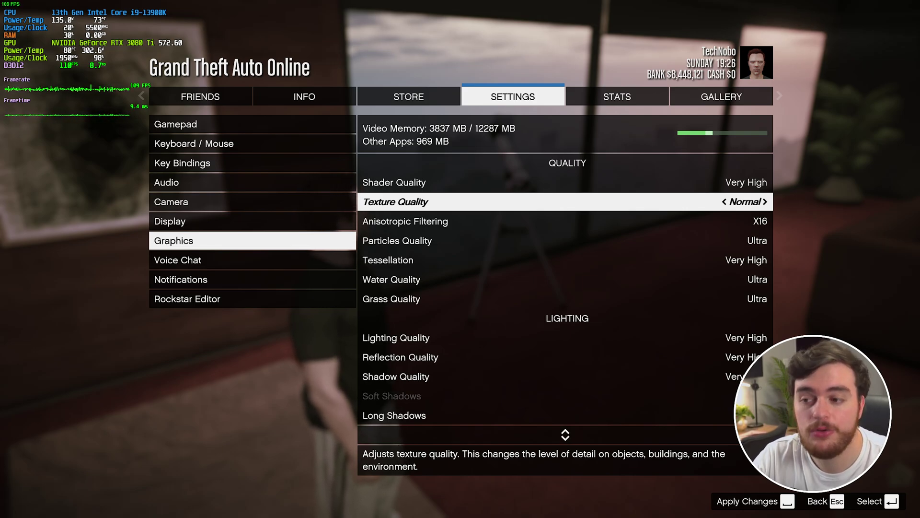
{"action": "left_click", "coordinate": [405, 221]}
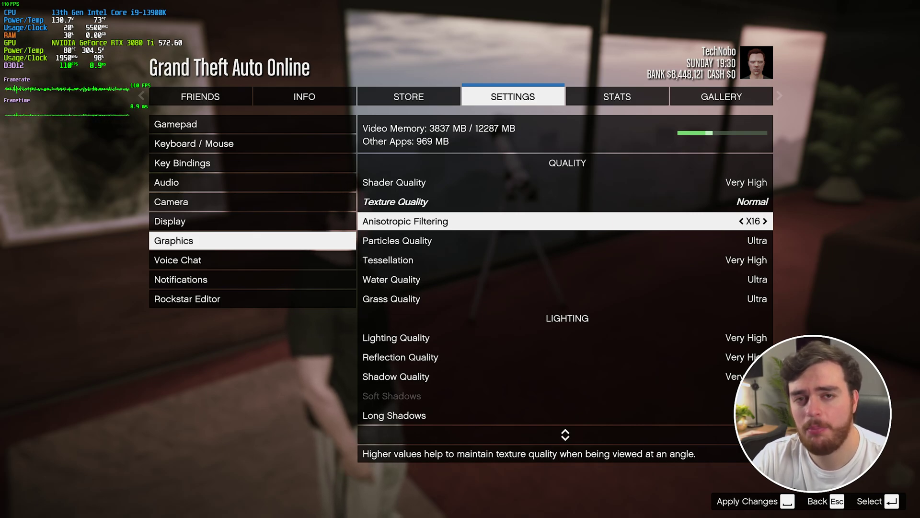
{"action": "left_click", "coordinate": [565, 201]}
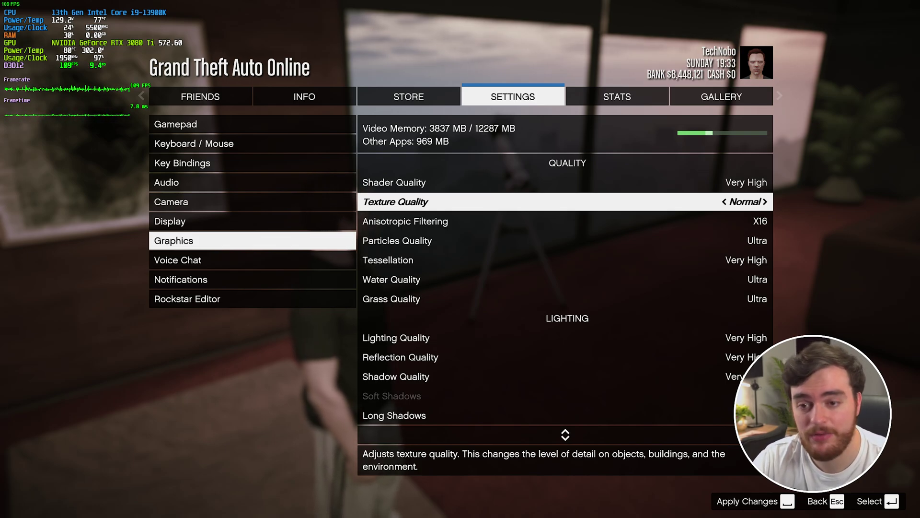
{"action": "key", "text": "Right"}
{"action": "key", "text": "Right"}
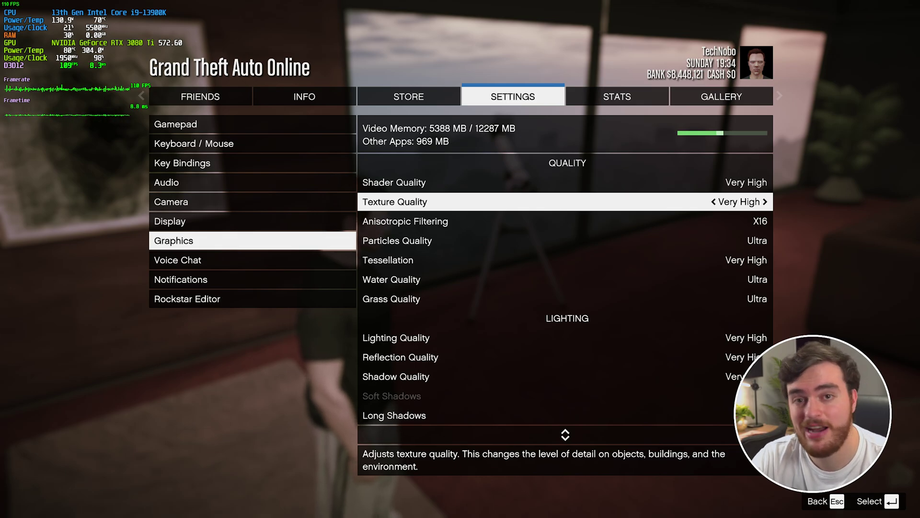
{"action": "key", "text": "Left"}
{"action": "key", "text": "Left"}
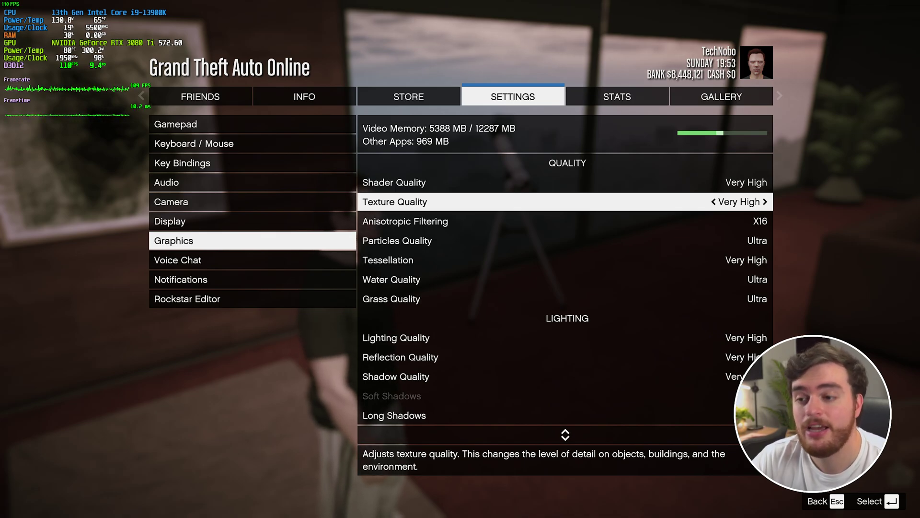
{"action": "key", "text": "Left"}
{"action": "key", "text": "Left"}
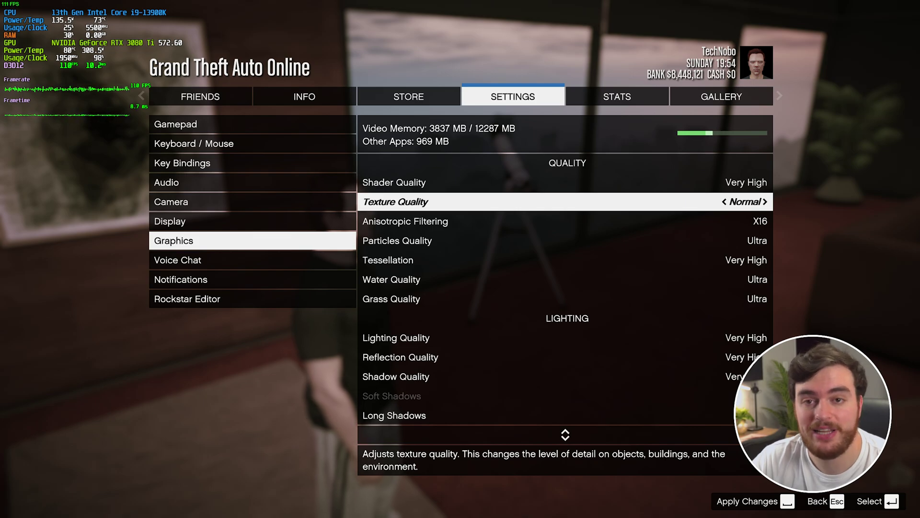
{"action": "key", "text": "Right"}
{"action": "key", "text": "Right"}
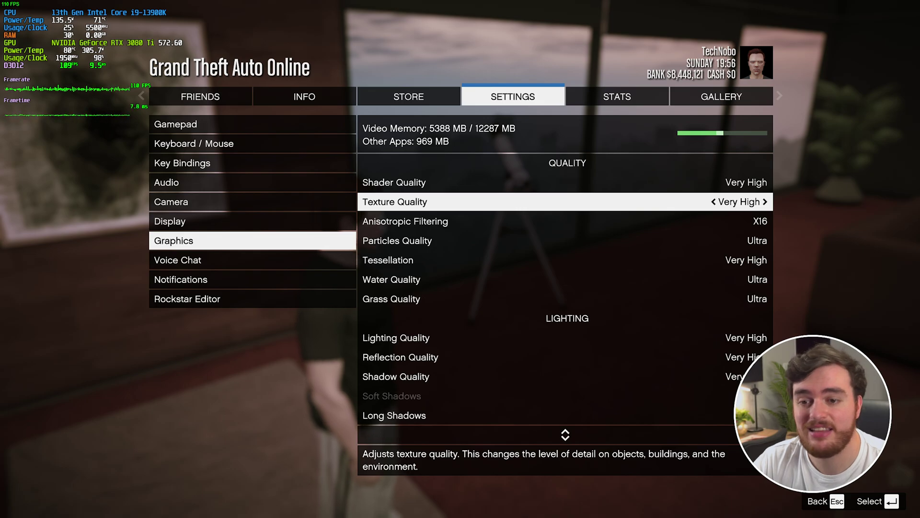
{"action": "key", "text": "Down"}
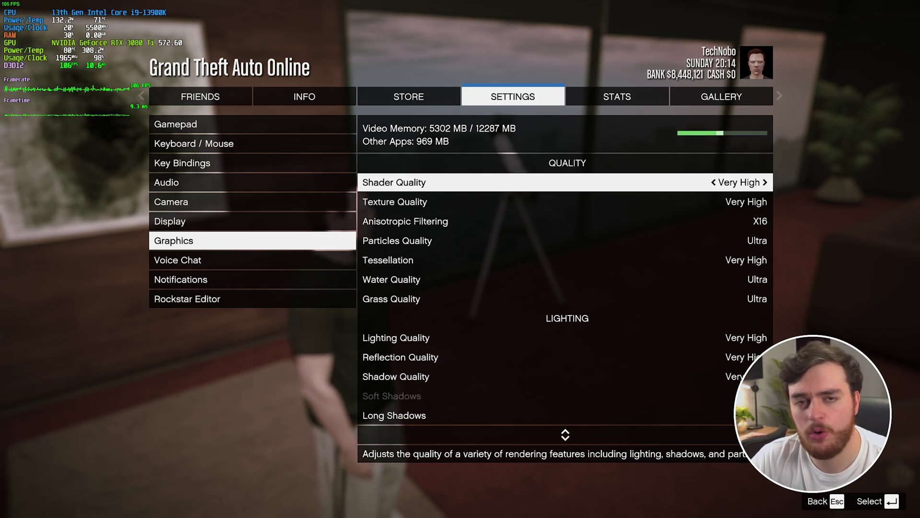
{"action": "key", "text": "Left"}
{"action": "key", "text": "Left"}
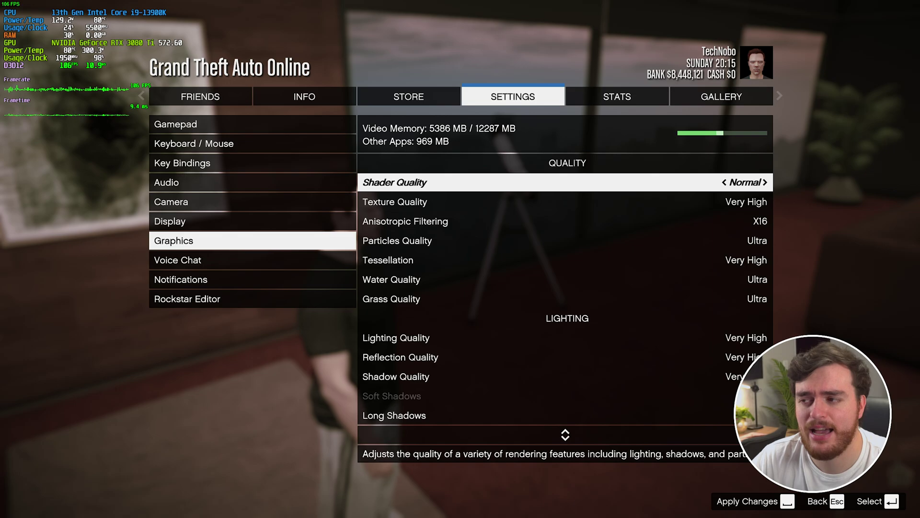
{"action": "key", "text": "space"}
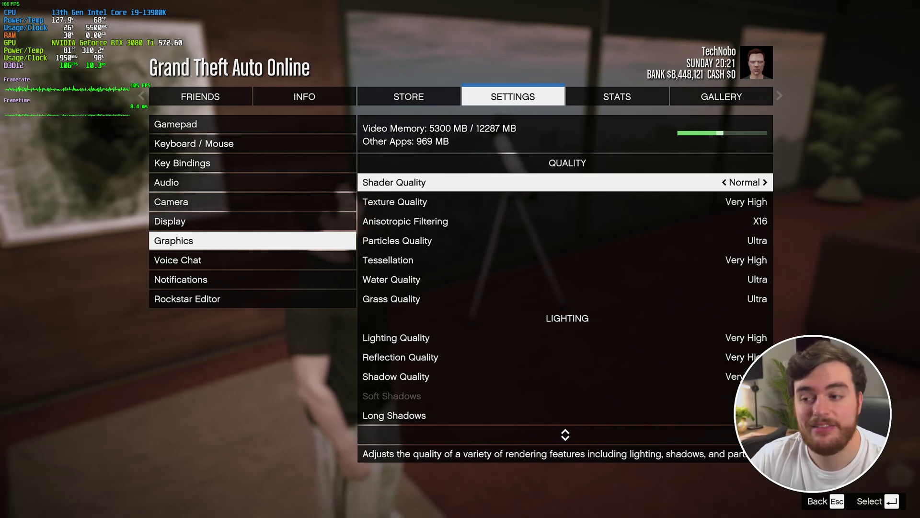
{"action": "key", "text": "Right"}
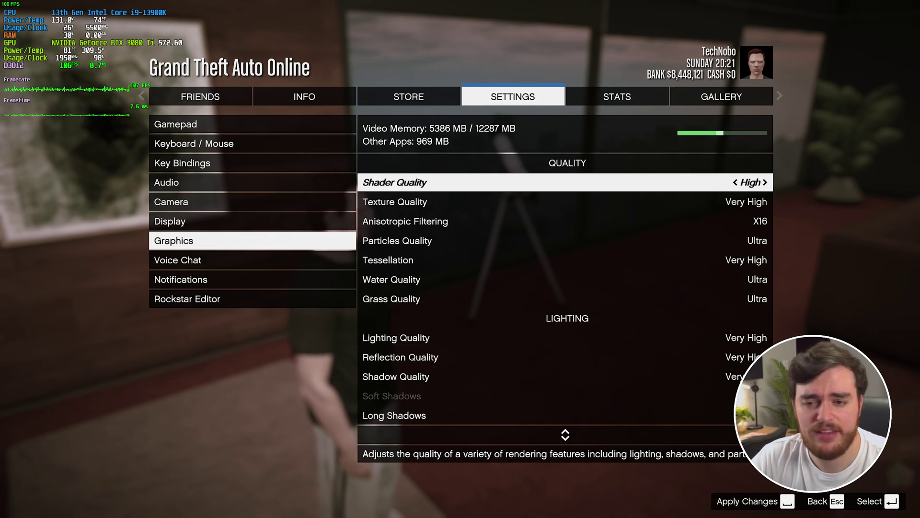
{"action": "key", "text": "Right"}
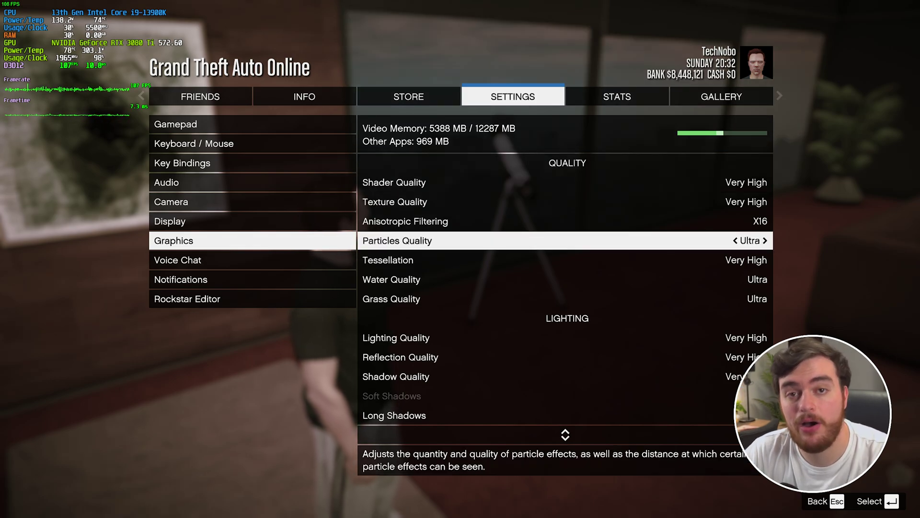
{"action": "key", "text": "Left"}
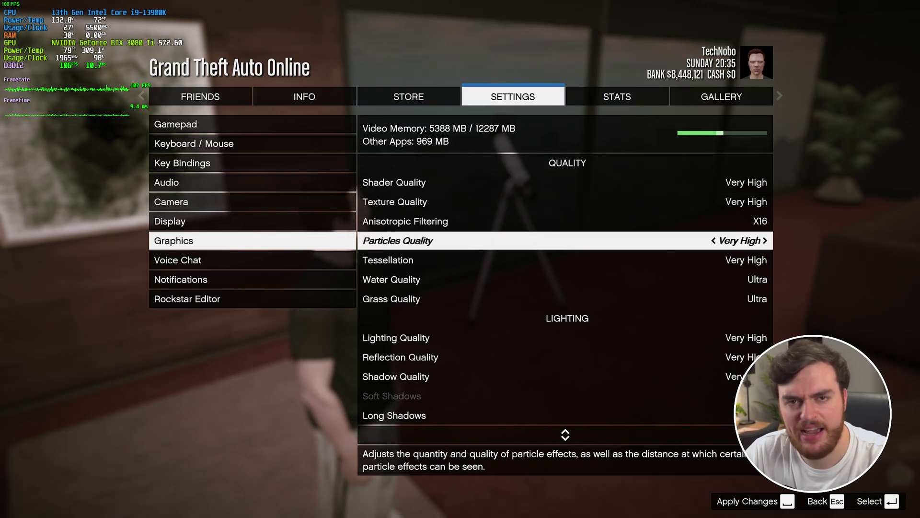
{"action": "key", "text": "space"}
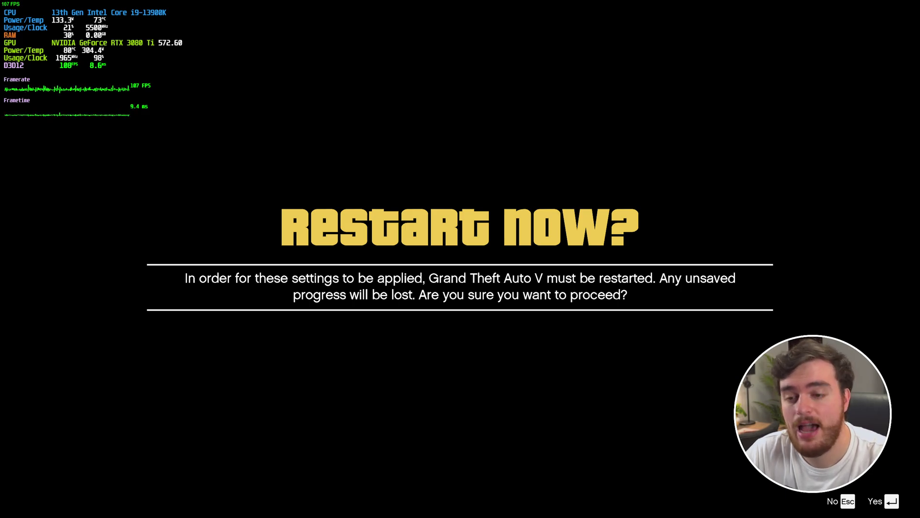
{"action": "key", "text": "Escape"}
{"action": "key", "text": "Left"}
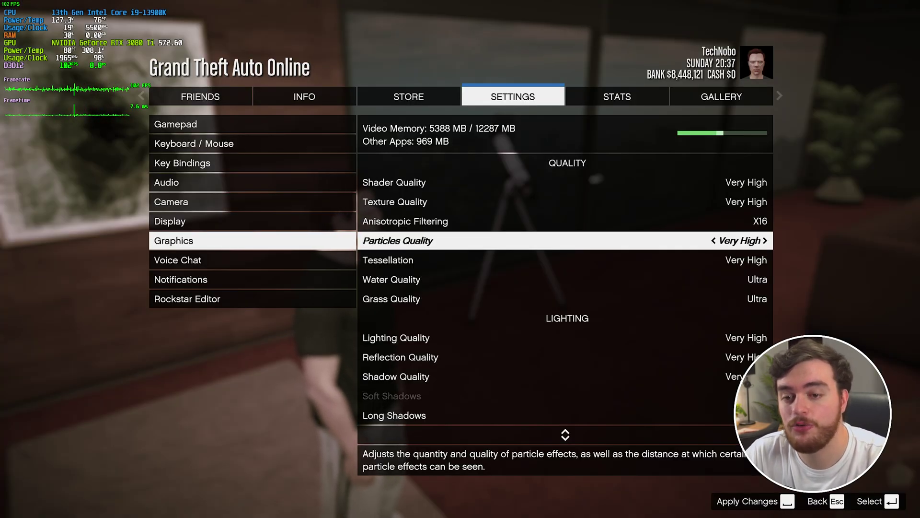
{"action": "key", "text": "Right"}
{"action": "key", "text": "Down"}
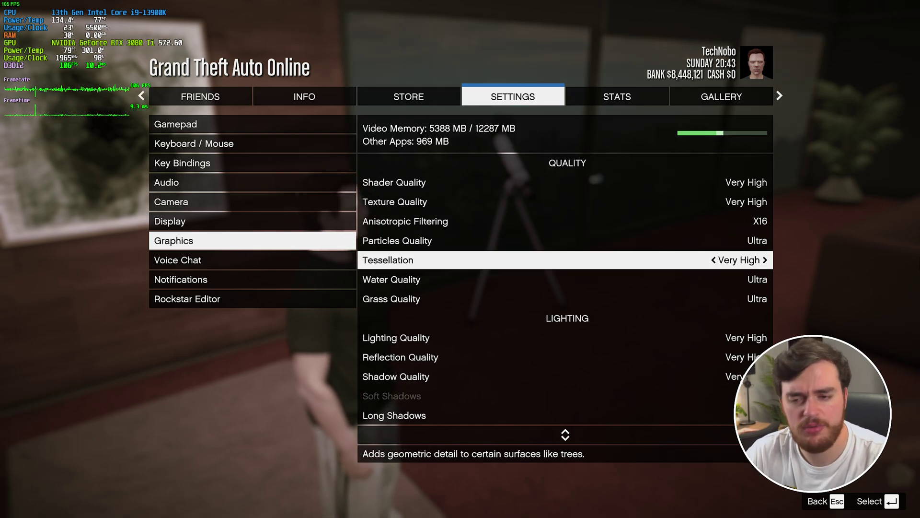
Try Tessellation at Normal, then restore and apply it at Very High
{"action": "key", "text": "Left"}
{"action": "key", "text": "Left"}
{"action": "key", "text": "space"}
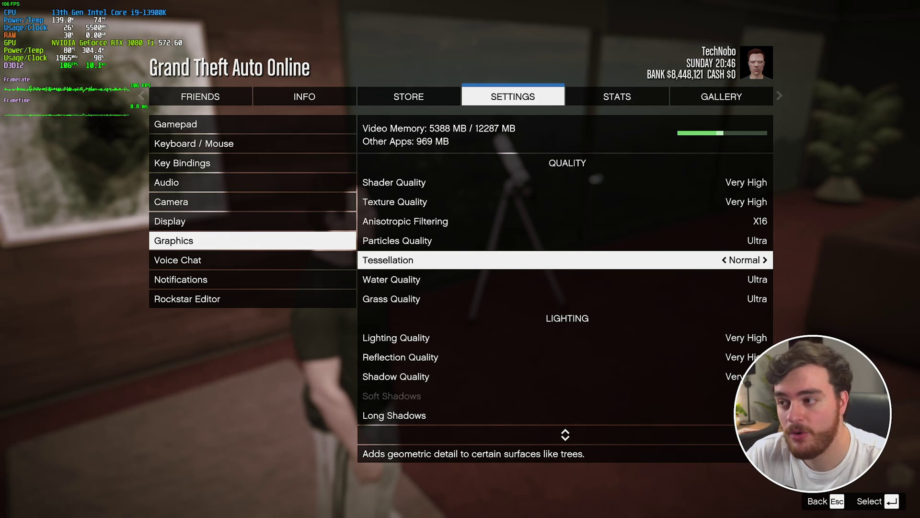
{"action": "key", "text": "Right"}
{"action": "key", "text": "Right"}
{"action": "key", "text": "space"}
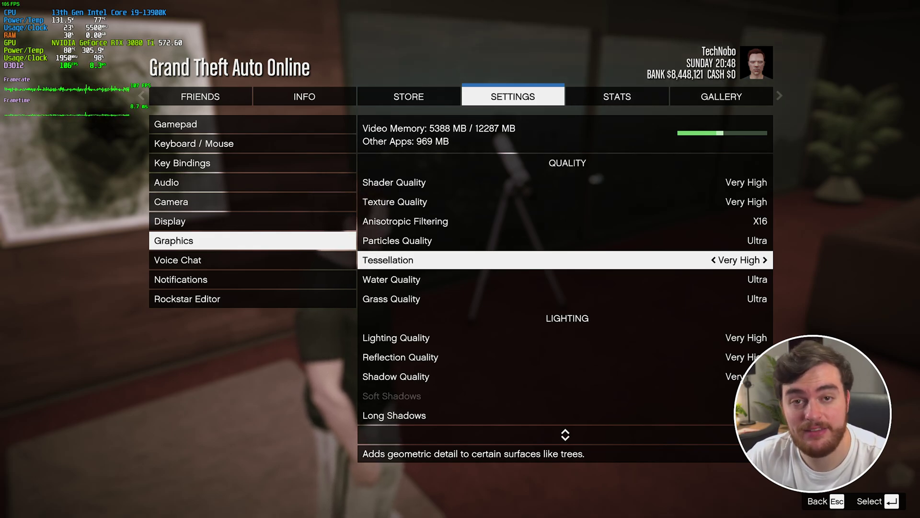
Lower Water Quality from Ultra to Normal and apply it
{"action": "key", "text": "Down"}
{"action": "key", "text": "Left"}
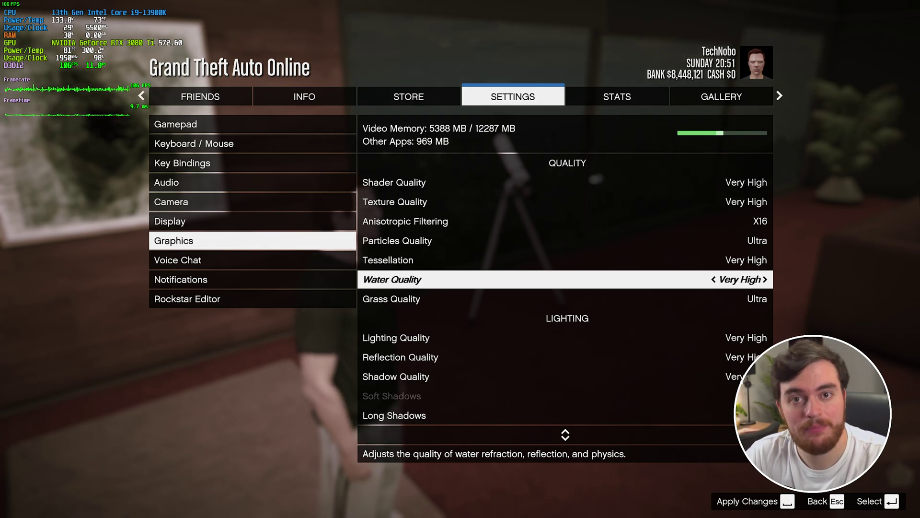
{"action": "key", "text": "Right"}
{"action": "key", "text": "Right"}
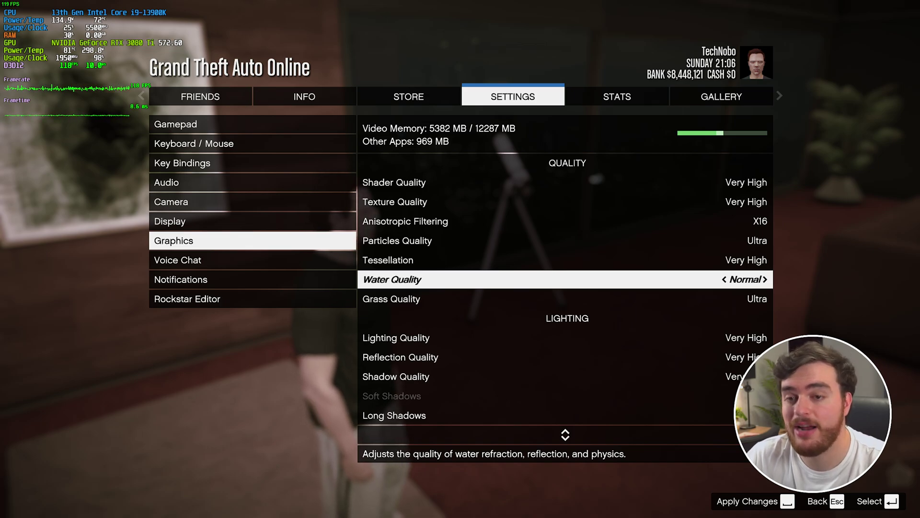
{"action": "key", "text": "space"}
Set Grass Quality to Normal and apply it
{"action": "key", "text": "Down"}
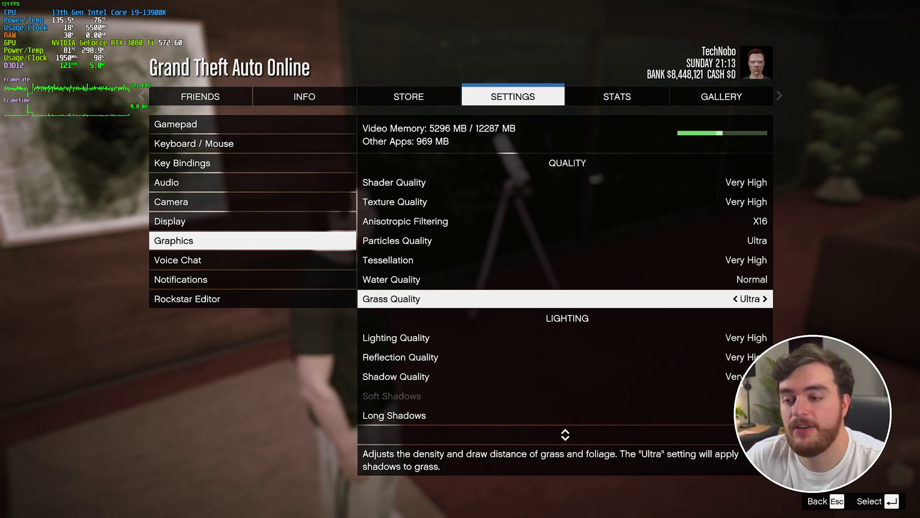
{"action": "key", "text": "Left"}
{"action": "key", "text": "Left"}
{"action": "key", "text": "Left"}
{"action": "key", "text": "Left"}
{"action": "key", "text": "Right"}
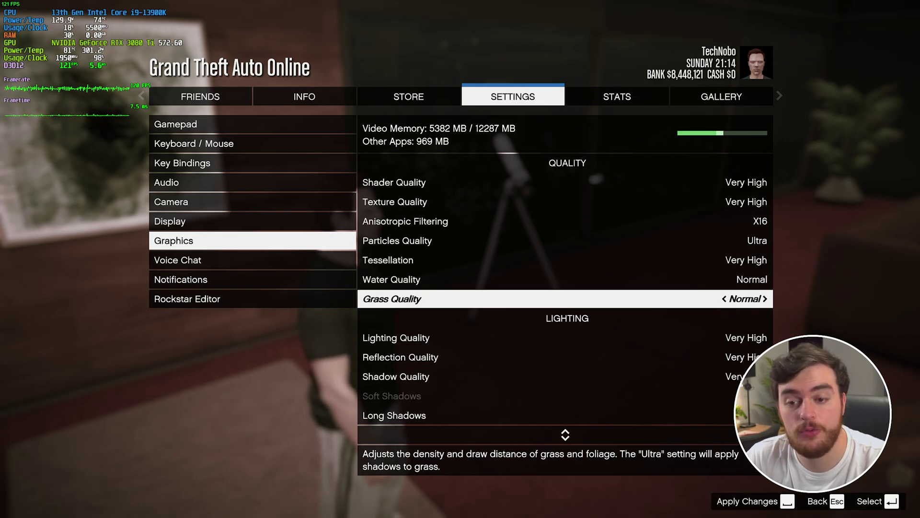
{"action": "key", "text": "space"}
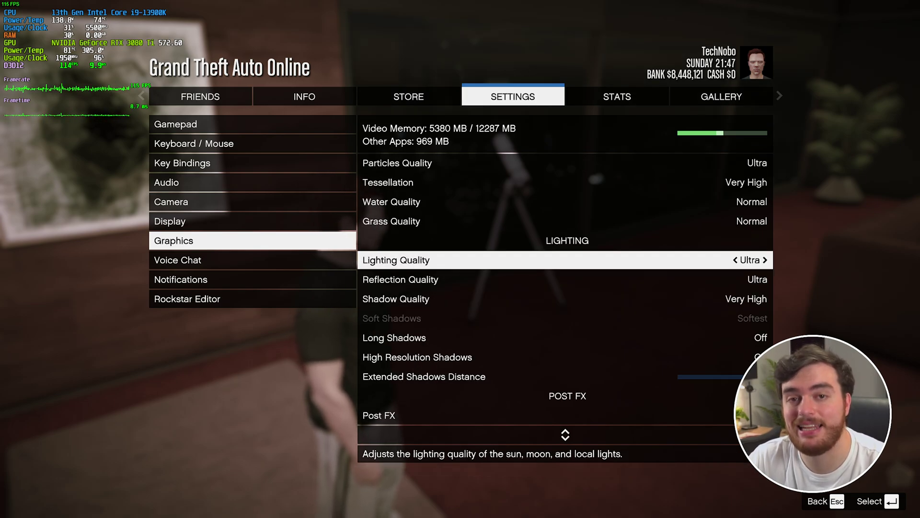
Try Lighting Quality at Normal, then return it to Ultra
{"action": "key", "text": "Right"}
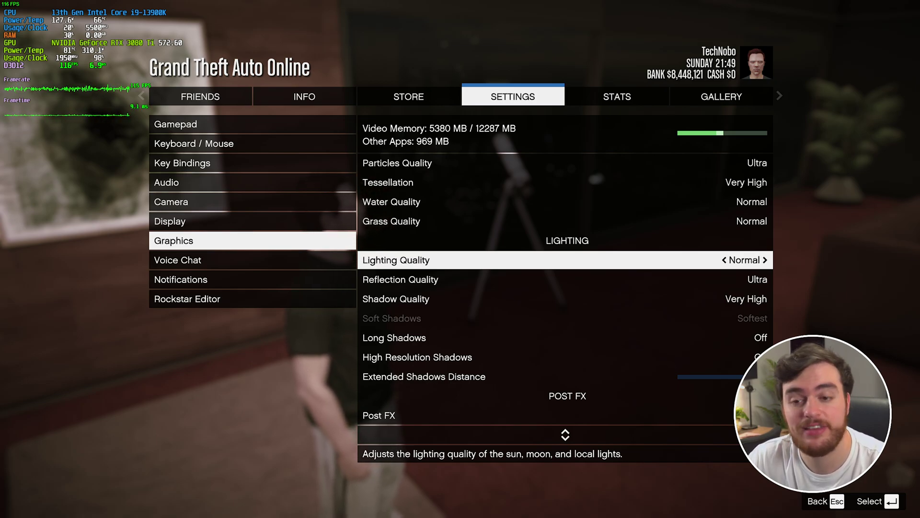
{"action": "key", "text": "Left"}
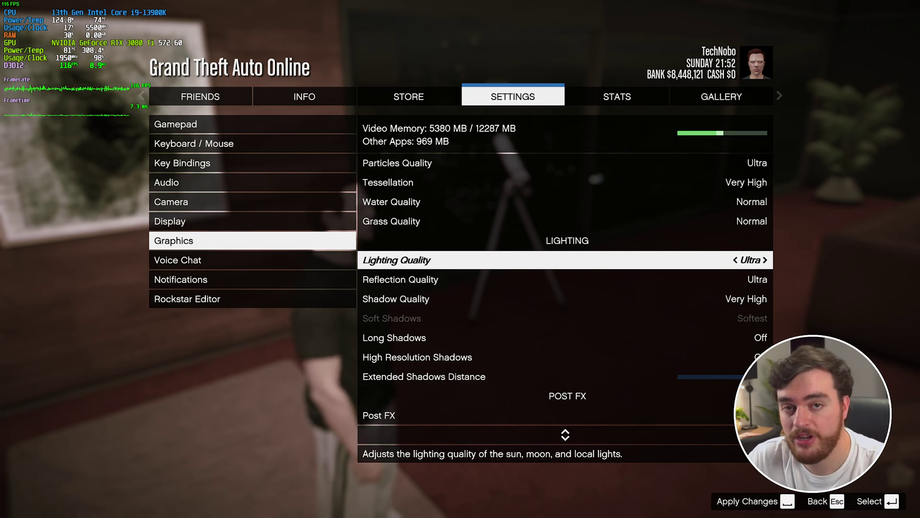
{"action": "key", "text": "Down"}
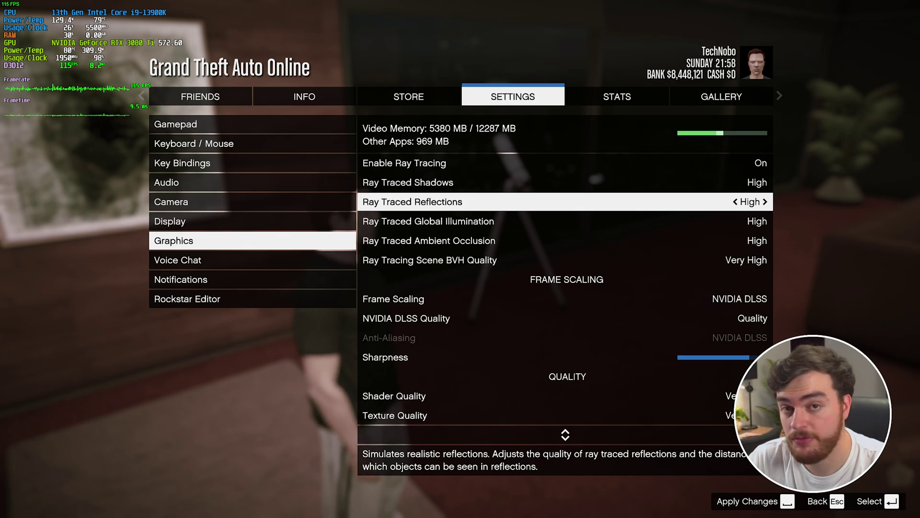
Apply Lighting Quality at Ultra
{"action": "key", "text": "Down"}
{"action": "key", "text": "Down"}
{"action": "key", "text": "Down"}
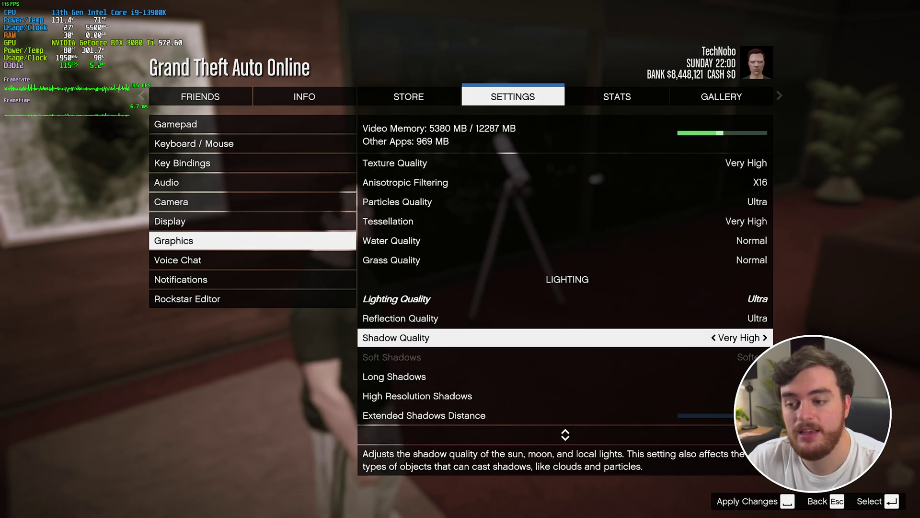
{"action": "key", "text": "Up"}
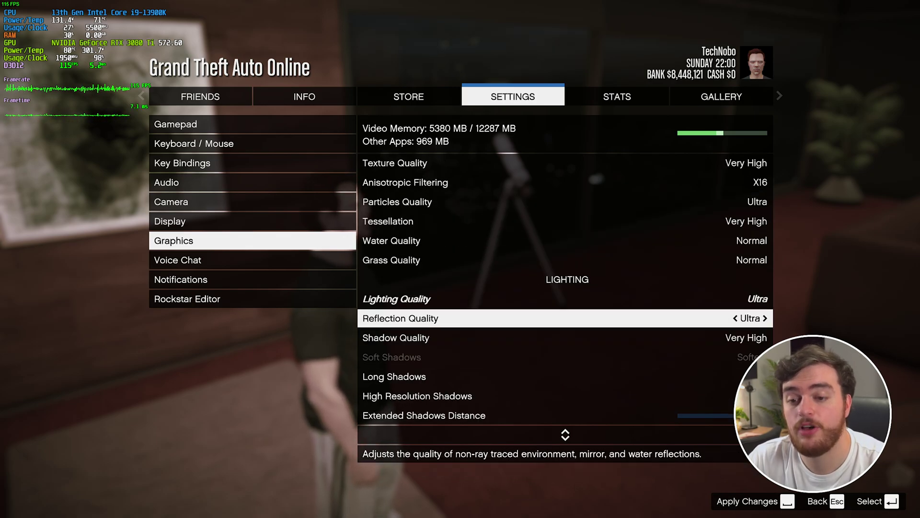
{"action": "key", "text": "space"}
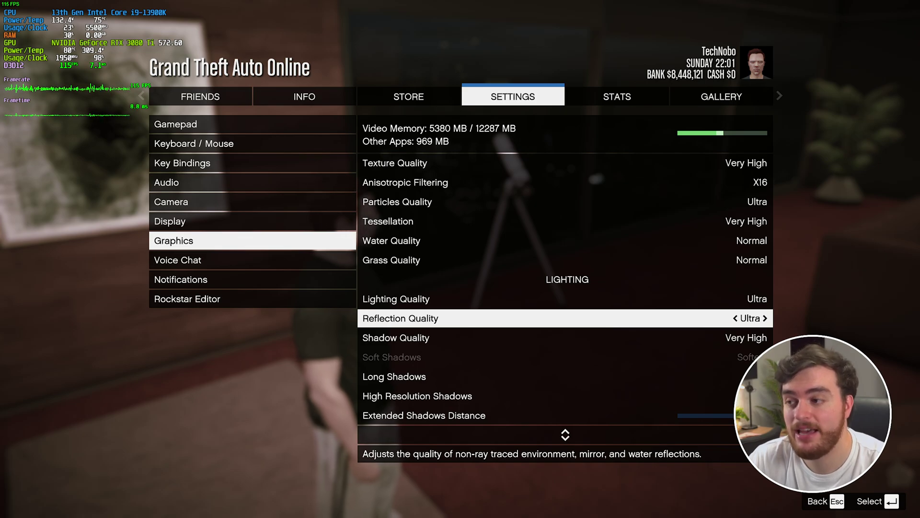
Try Reflection Quality at Normal and Ultra, then apply it at High
{"action": "key", "text": "Right"}
{"action": "key", "text": "space"}
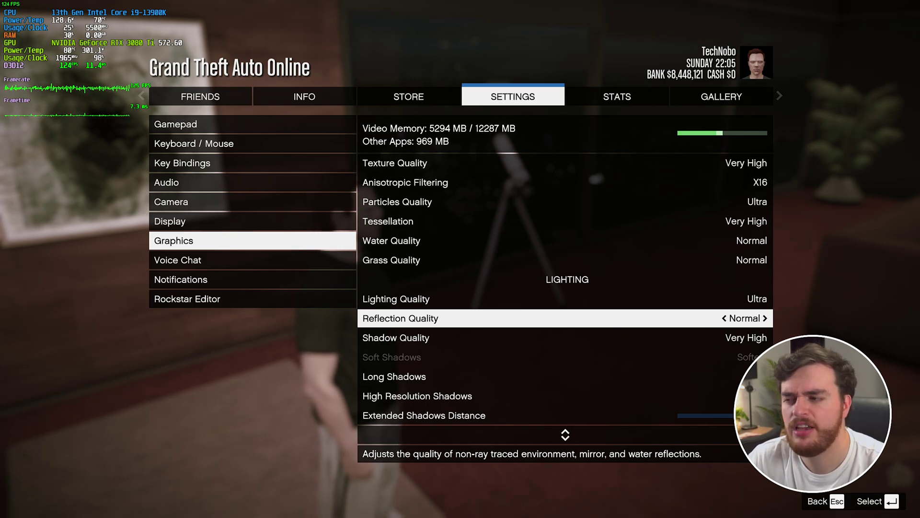
{"action": "key", "text": "Left"}
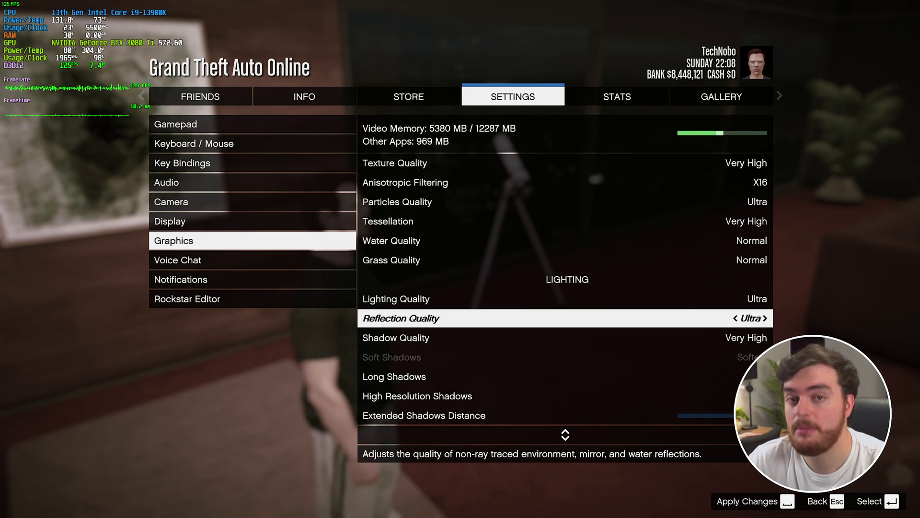
{"action": "key", "text": "Right"}
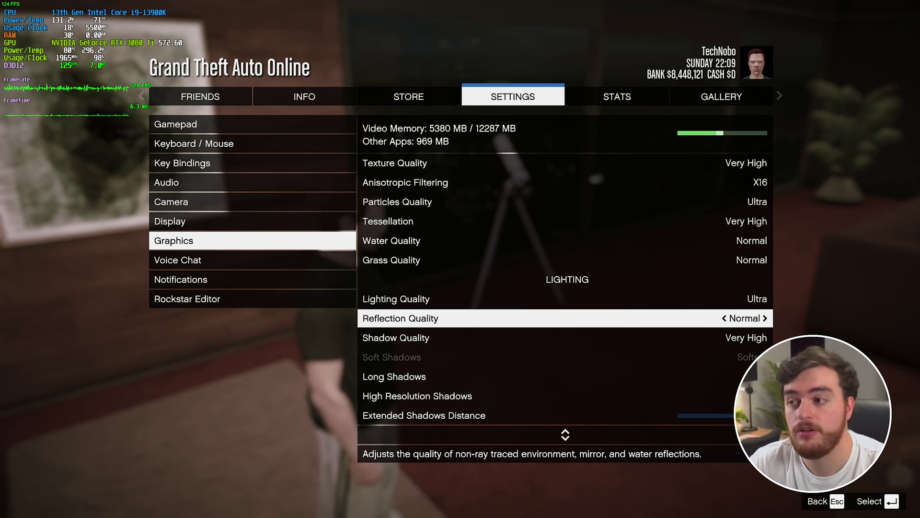
{"action": "key", "text": "Right"}
{"action": "key", "text": "space"}
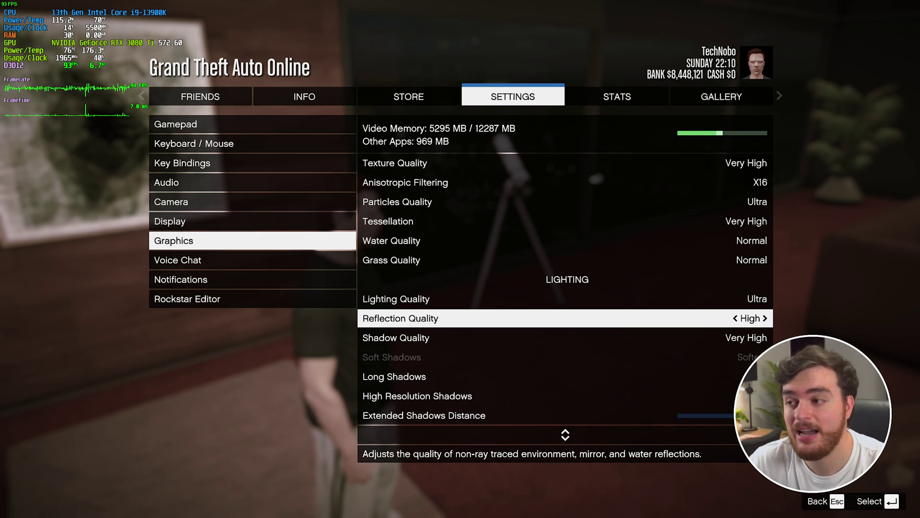
Test Reflection Quality at Very High and Ultra, settle on High and leave the pause menu
{"action": "key", "text": "Right"}
{"action": "key", "text": "space"}
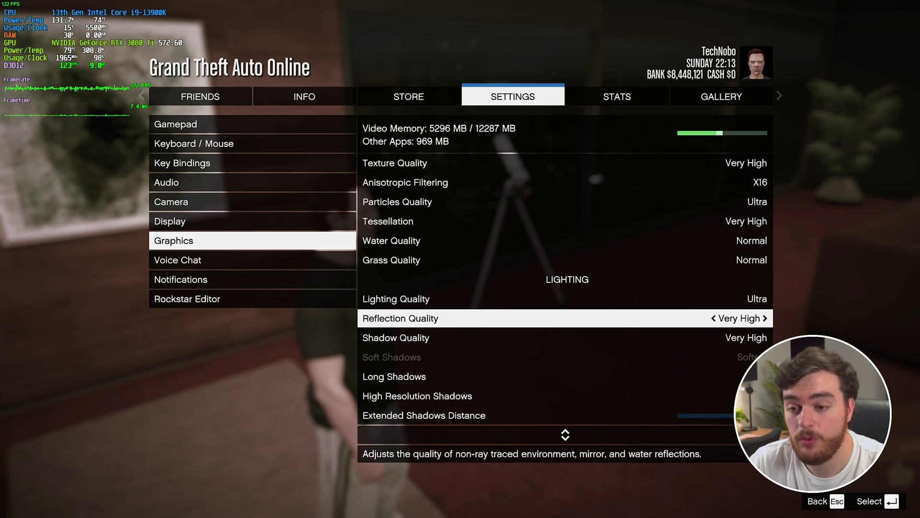
{"action": "key", "text": "Right"}
{"action": "key", "text": "space"}
{"action": "key", "text": "Left"}
{"action": "key", "text": "Left"}
{"action": "key", "text": "space"}
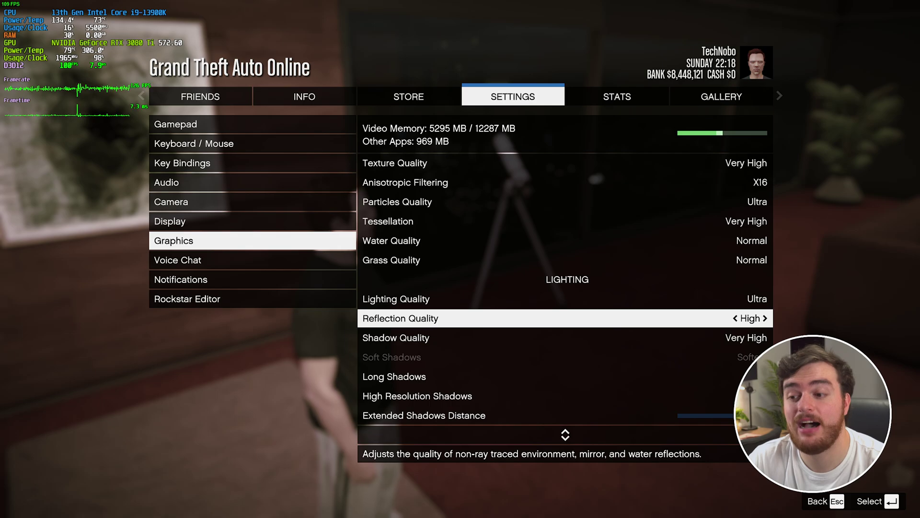
{"action": "key", "text": "Escape"}
{"action": "key", "text": "Escape"}
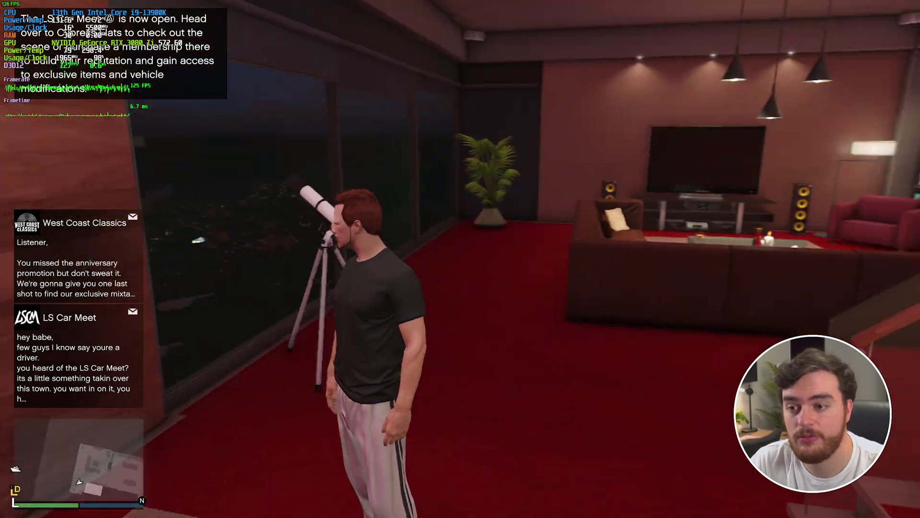
Accept the online-settings alert so Reflection Quality High is applied
{"action": "key", "text": "Escape"}
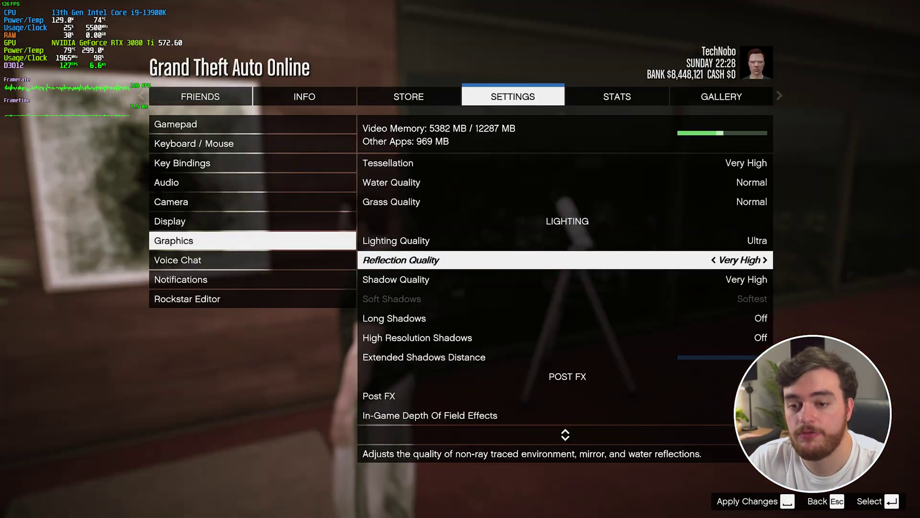
{"action": "key", "text": "Escape"}
{"action": "key", "text": "Return"}
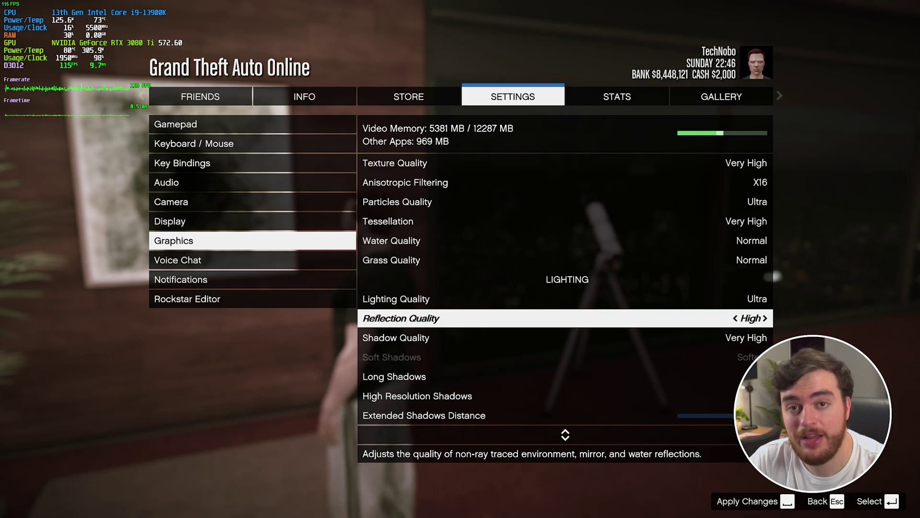
{"action": "key", "text": "space"}
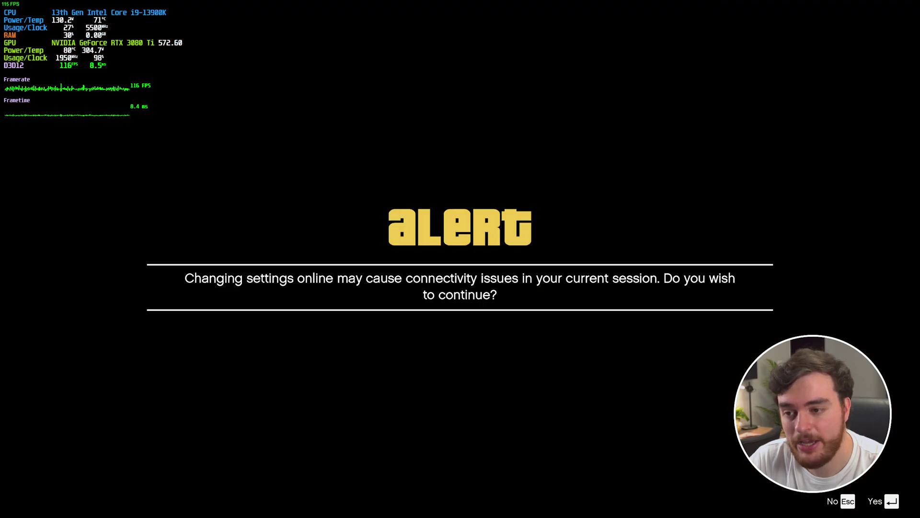
{"action": "key", "text": "Return"}
{"action": "key", "text": "Down"}
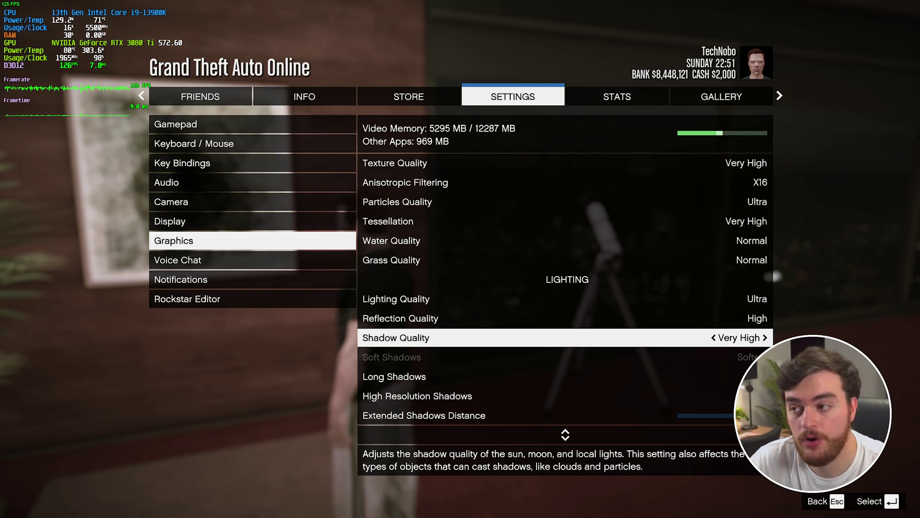
Compare Shadow Quality at Normal and Very High, leaving it applied at Very High
{"action": "key", "text": "Left"}
{"action": "key", "text": "Left"}
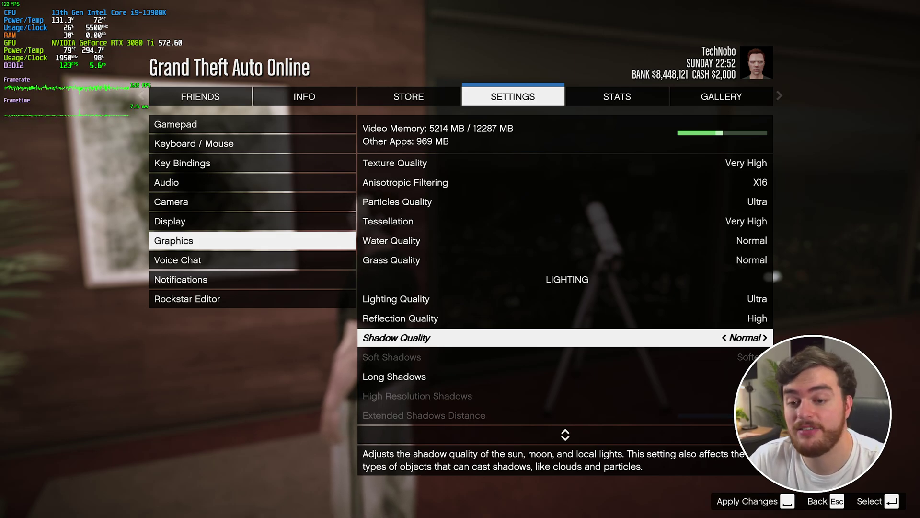
{"action": "key", "text": "space"}
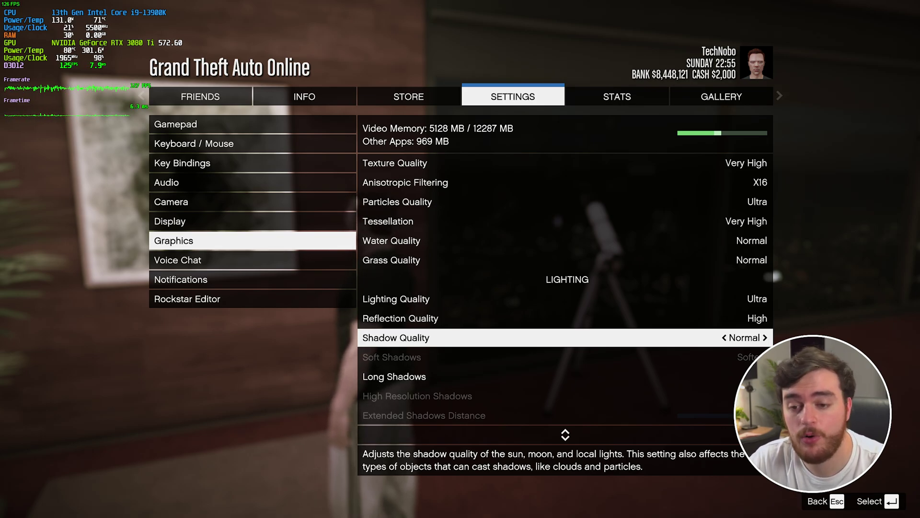
{"action": "key", "text": "Right"}
{"action": "key", "text": "Right"}
{"action": "key", "text": "space"}
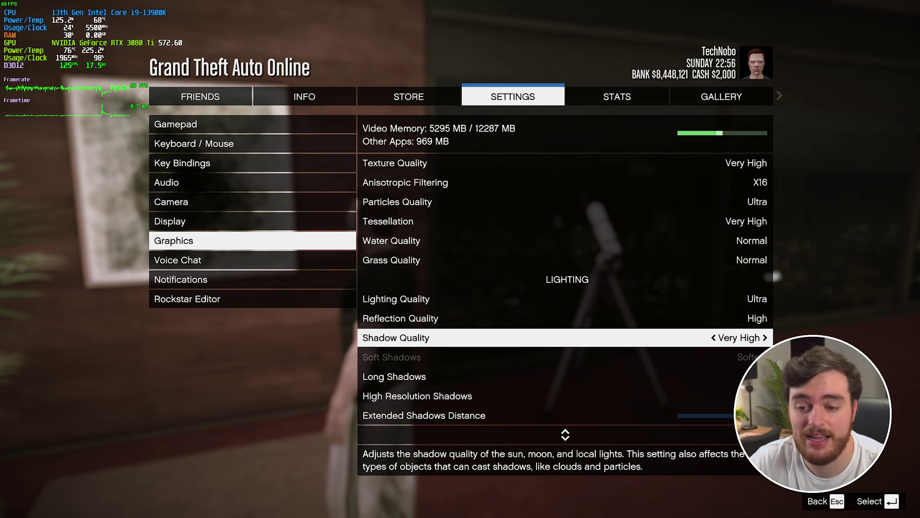
{"action": "key", "text": "Left"}
{"action": "key", "text": "Left"}
{"action": "key", "text": "Right"}
{"action": "key", "text": "Right"}
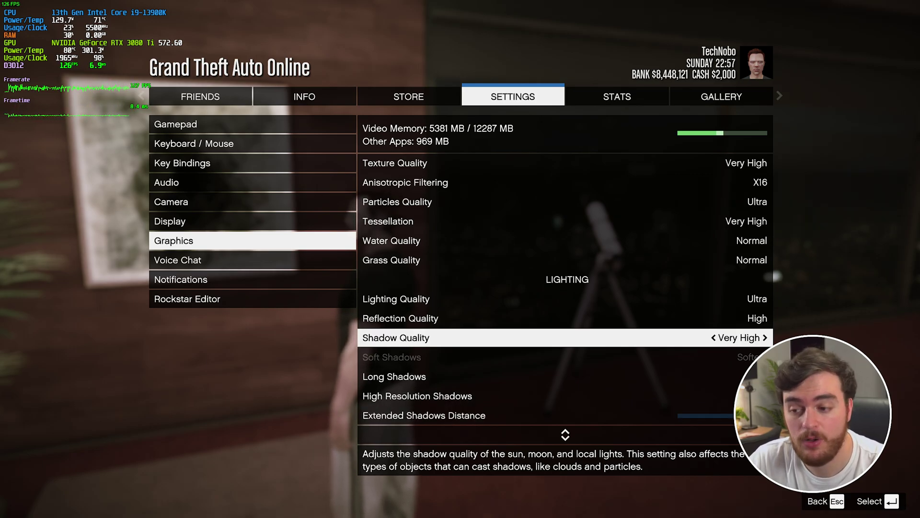
{"action": "key", "text": "Left"}
{"action": "key", "text": "Left"}
{"action": "key", "text": "Right"}
{"action": "key", "text": "Right"}
{"action": "key", "text": "Down"}
{"action": "key", "text": "Down"}
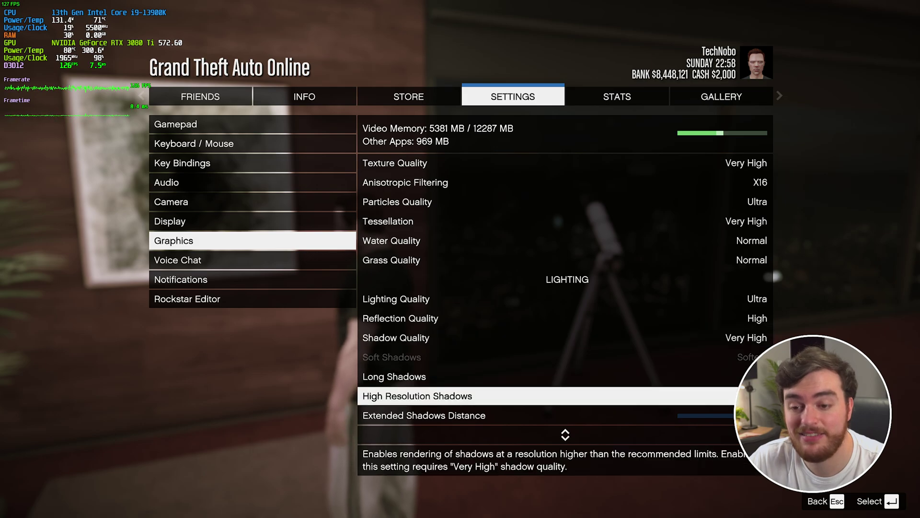
{"action": "key", "text": "Down"}
{"action": "key", "text": "Down"}
{"action": "key", "text": "Down"}
{"action": "key", "text": "Up"}
{"action": "key", "text": "Up"}
{"action": "key", "text": "Up"}
{"action": "key", "text": "Up"}
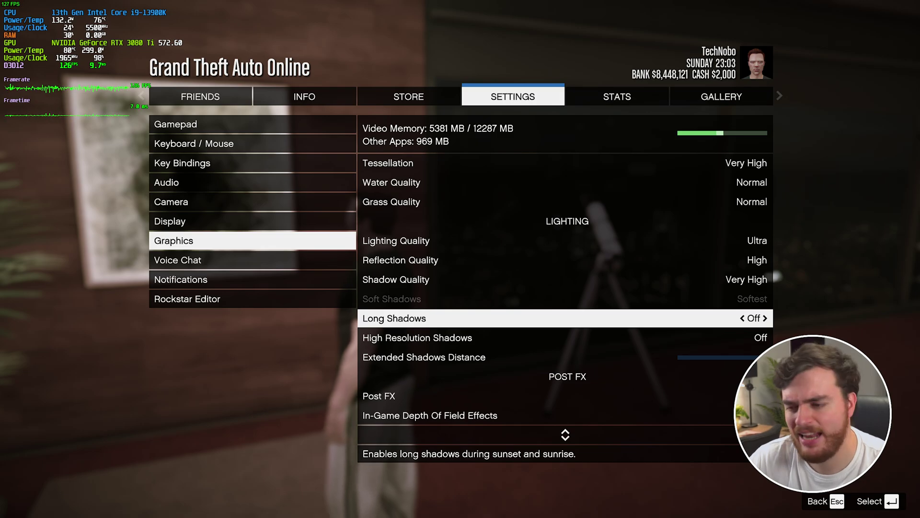
Turn Long Shadows on and raise Extended Shadows Distance, applying both changes
{"action": "key", "text": "Right"}
{"action": "key", "text": "space"}
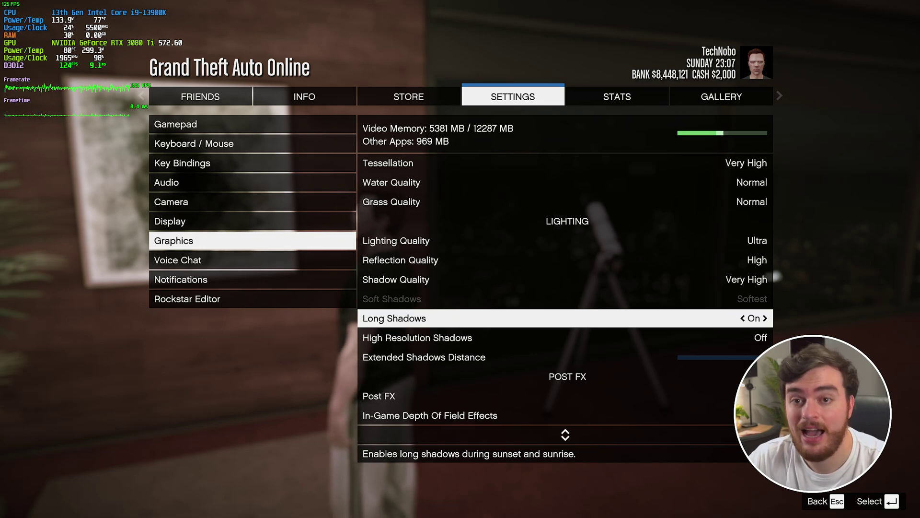
{"action": "key", "text": "Down"}
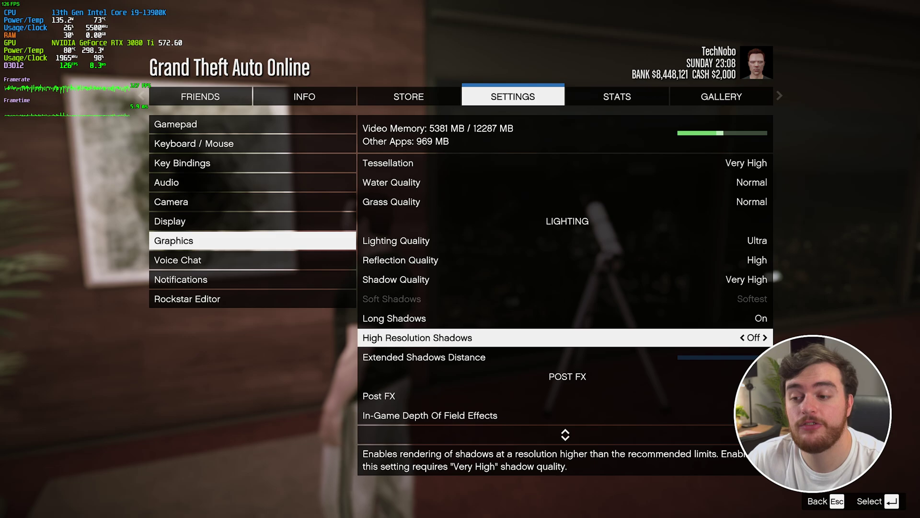
{"action": "key", "text": "Down"}
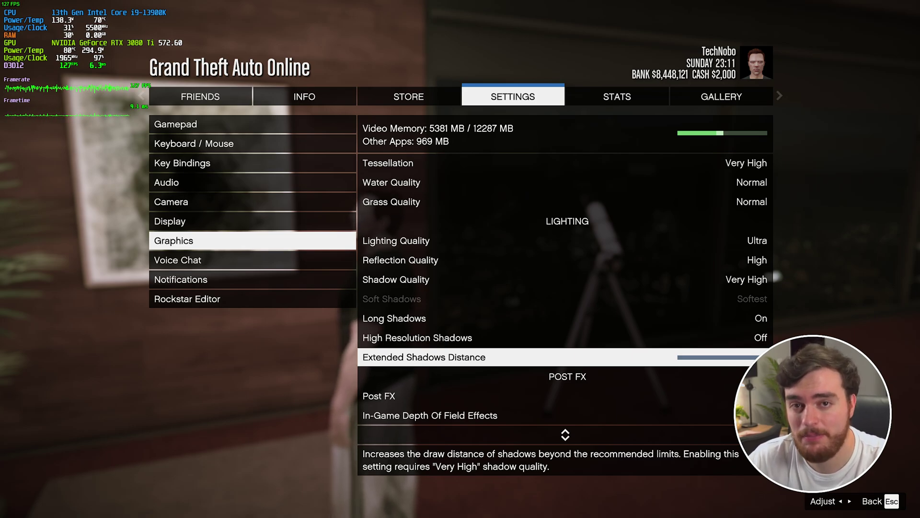
{"action": "key", "text": "Right"}
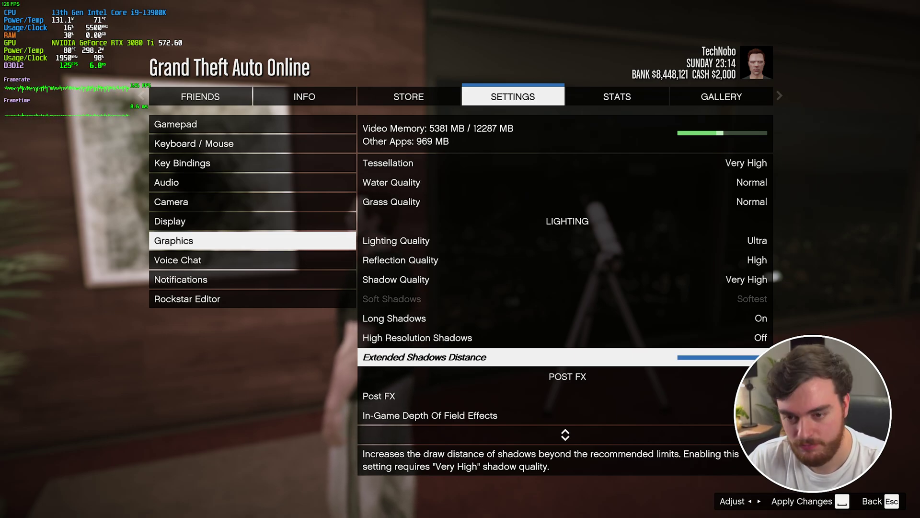
{"action": "key", "text": "space"}
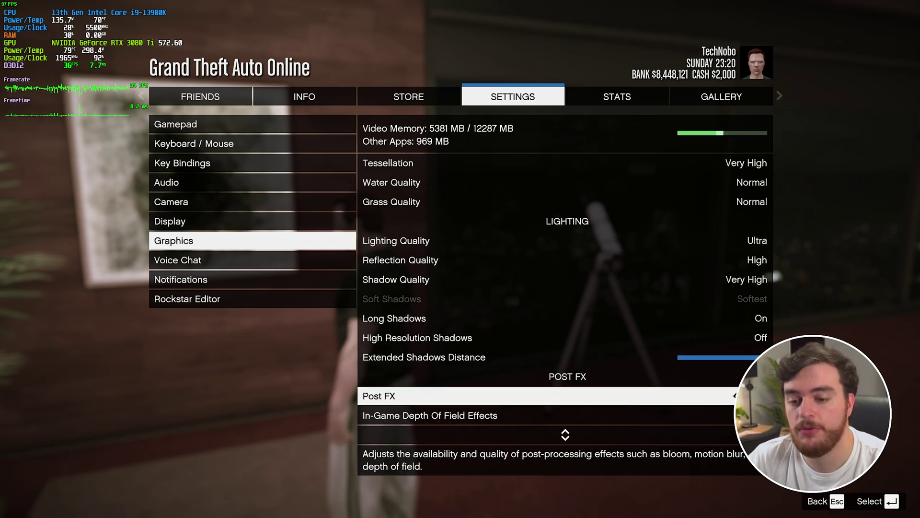
Drop Motion Blur Strength to zero and turn In-Game Depth Of Field Effects off, keeping Post FX at Ultra
{"action": "key", "text": "Down"}
{"action": "key", "text": "Down"}
{"action": "key", "text": "Down"}
{"action": "key", "text": "Down"}
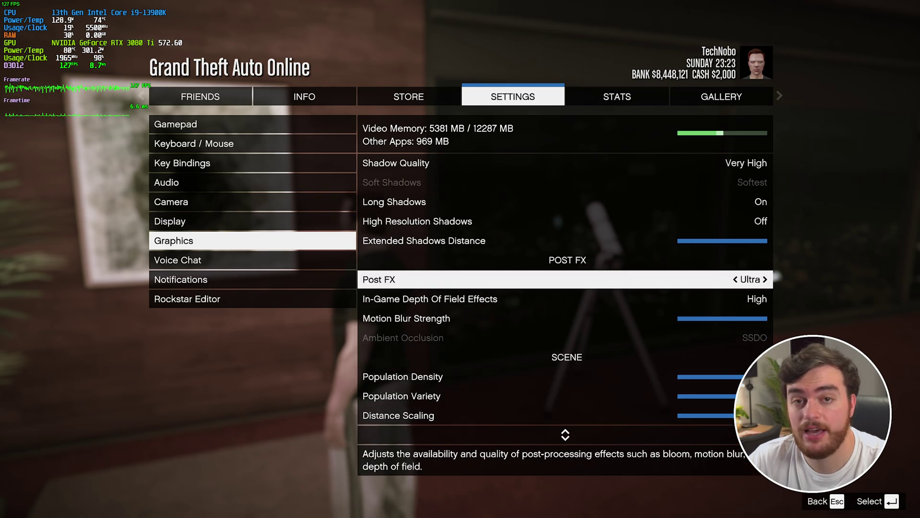
{"action": "key", "text": "Down"}
{"action": "key", "text": "Down"}
{"action": "key", "text": "Left"}
{"action": "key", "text": "Left"}
{"action": "key", "text": "Left"}
{"action": "key", "text": "Left"}
{"action": "key", "text": "Left"}
{"action": "key", "text": "Left"}
{"action": "key", "text": "Up"}
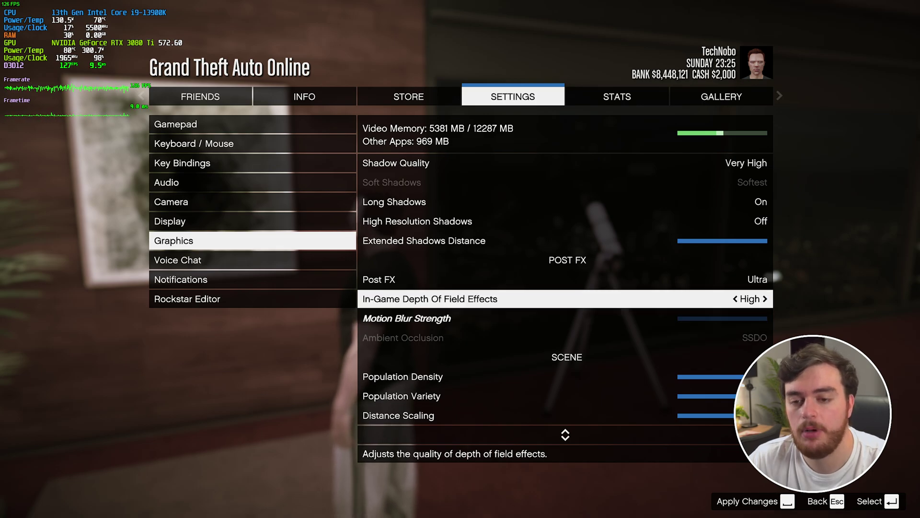
{"action": "key", "text": "Left"}
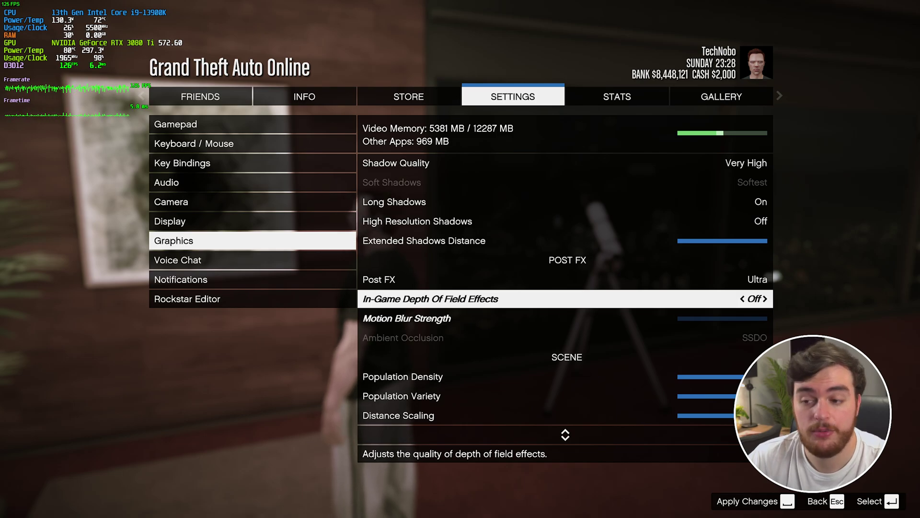
{"action": "key", "text": "space"}
{"action": "key", "text": "Down"}
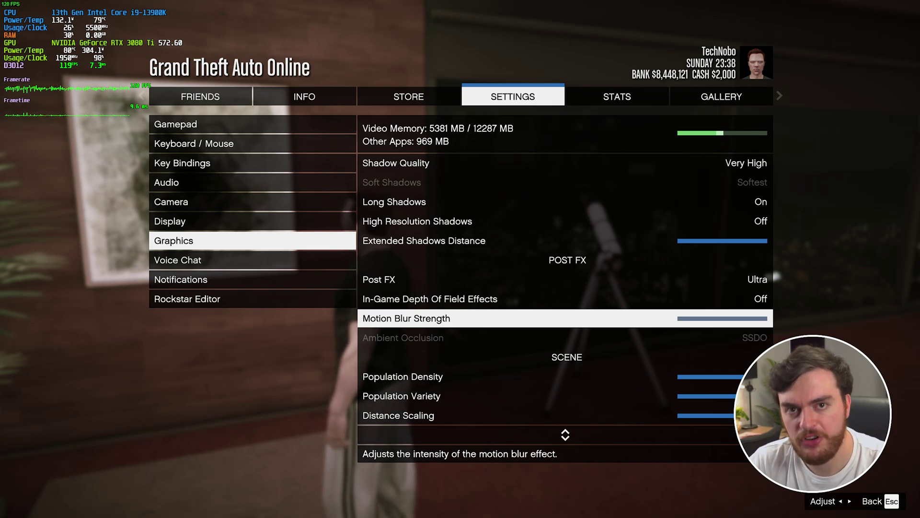
{"action": "key", "text": "Down"}
{"action": "key", "text": "Down"}
{"action": "key", "text": "Down"}
{"action": "key", "text": "Down"}
{"action": "key", "text": "Down"}
{"action": "key", "text": "Down"}
{"action": "key", "text": "Down"}
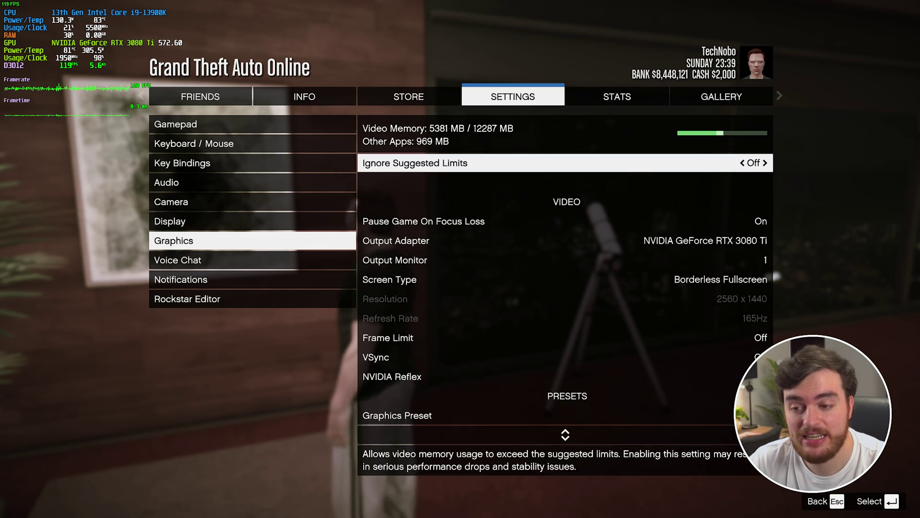
{"action": "key", "text": "Up"}
{"action": "key", "text": "Up"}
{"action": "key", "text": "Up"}
{"action": "key", "text": "Up"}
{"action": "key", "text": "Up"}
{"action": "key", "text": "Up"}
{"action": "key", "text": "Down"}
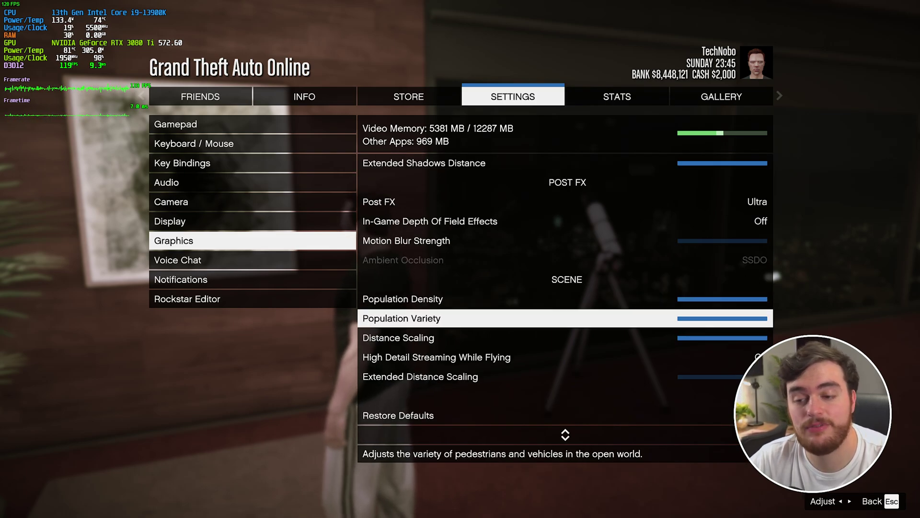
{"action": "key", "text": "Up"}
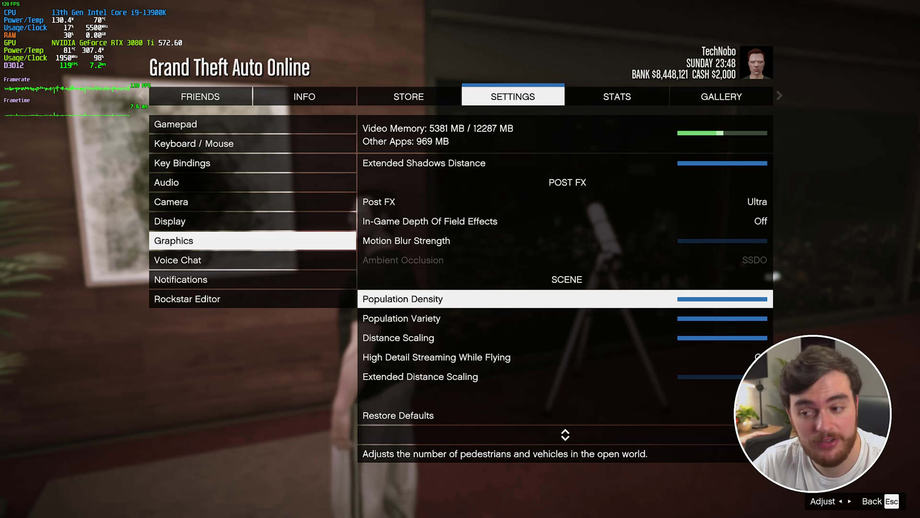
{"action": "key", "text": "Left"}
{"action": "key", "text": "Left"}
{"action": "key", "text": "Left"}
{"action": "key", "text": "Left"}
{"action": "key", "text": "Left"}
{"action": "key", "text": "Left"}
{"action": "key", "text": "Left"}
{"action": "key", "text": "Left"}
{"action": "key", "text": "Down"}
{"action": "key", "text": "Left"}
{"action": "key", "text": "Left"}
{"action": "key", "text": "Left"}
{"action": "key", "text": "Left"}
{"action": "key", "text": "Left"}
{"action": "key", "text": "Left"}
{"action": "key", "text": "Left"}
{"action": "key", "text": "Left"}
{"action": "key", "text": "Left"}
{"action": "key", "text": "Left"}
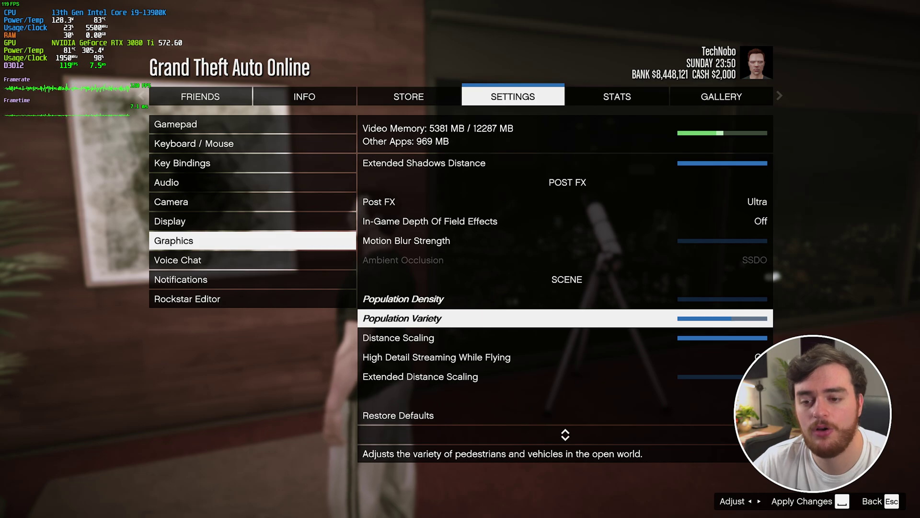
{"action": "key", "text": "space"}
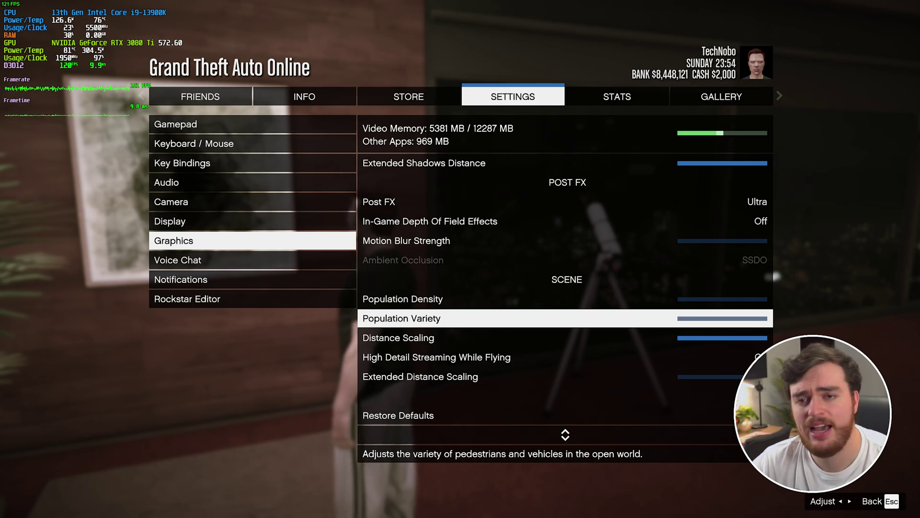
{"action": "key", "text": "Right"}
{"action": "key", "text": "Right"}
{"action": "key", "text": "Right"}
{"action": "key", "text": "Right"}
{"action": "key", "text": "Right"}
{"action": "key", "text": "Right"}
{"action": "key", "text": "Right"}
{"action": "key", "text": "Right"}
{"action": "key", "text": "Right"}
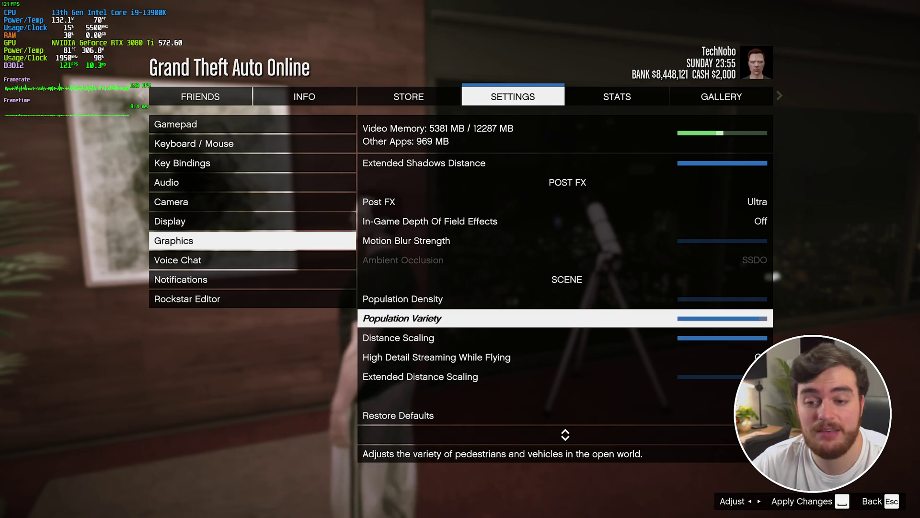
{"action": "key", "text": "Up"}
{"action": "key", "text": "Right"}
{"action": "key", "text": "Right"}
{"action": "key", "text": "Right"}
{"action": "key", "text": "Right"}
{"action": "key", "text": "Right"}
{"action": "key", "text": "Right"}
{"action": "key", "text": "Right"}
{"action": "key", "text": "Right"}
{"action": "key", "text": "Right"}
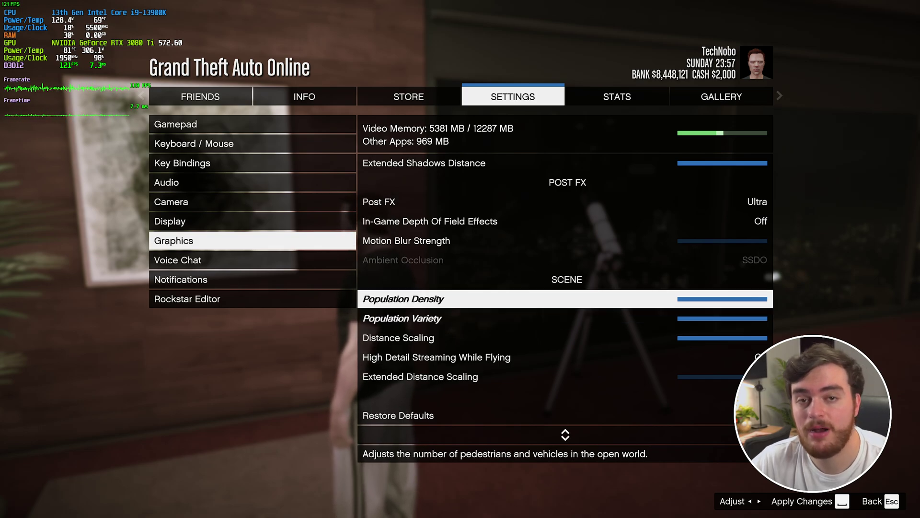
{"action": "key", "text": "Down"}
{"action": "key", "text": "Down"}
{"action": "key", "text": "space"}
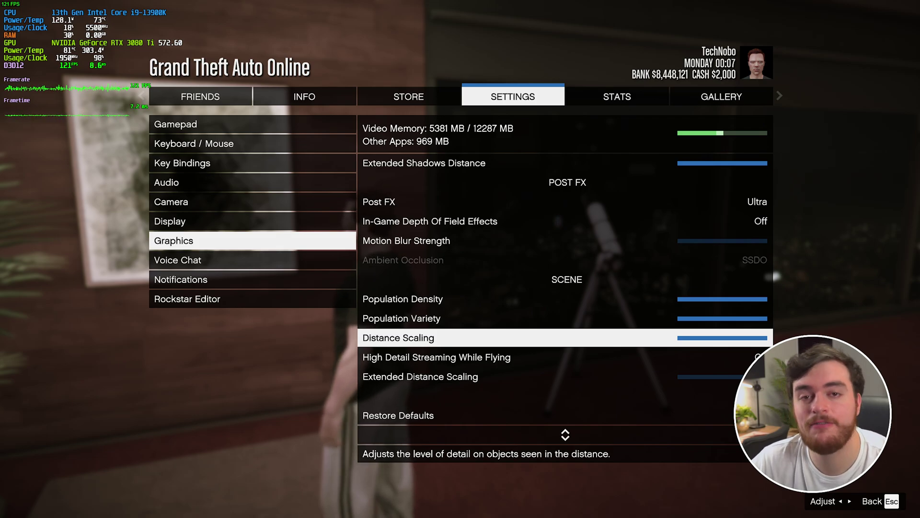
{"action": "left_click", "coordinate": [437, 357]}
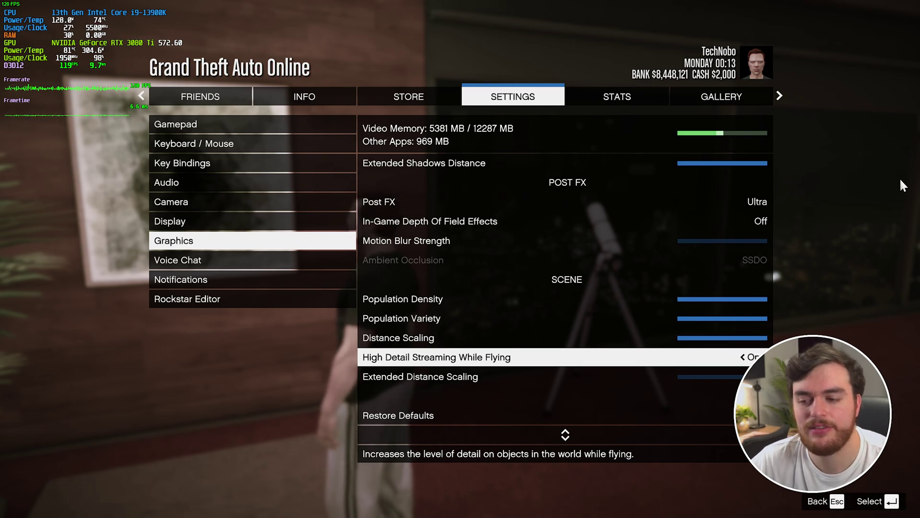
{"action": "key", "text": "Down"}
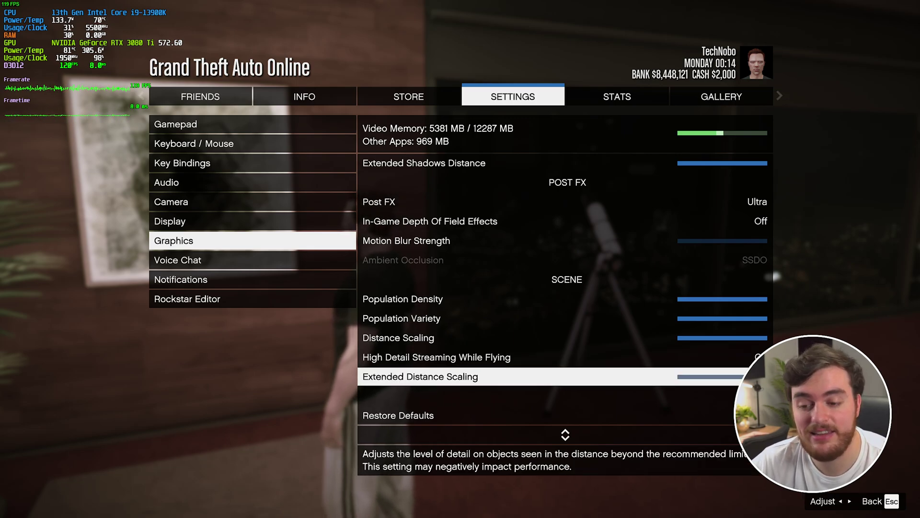